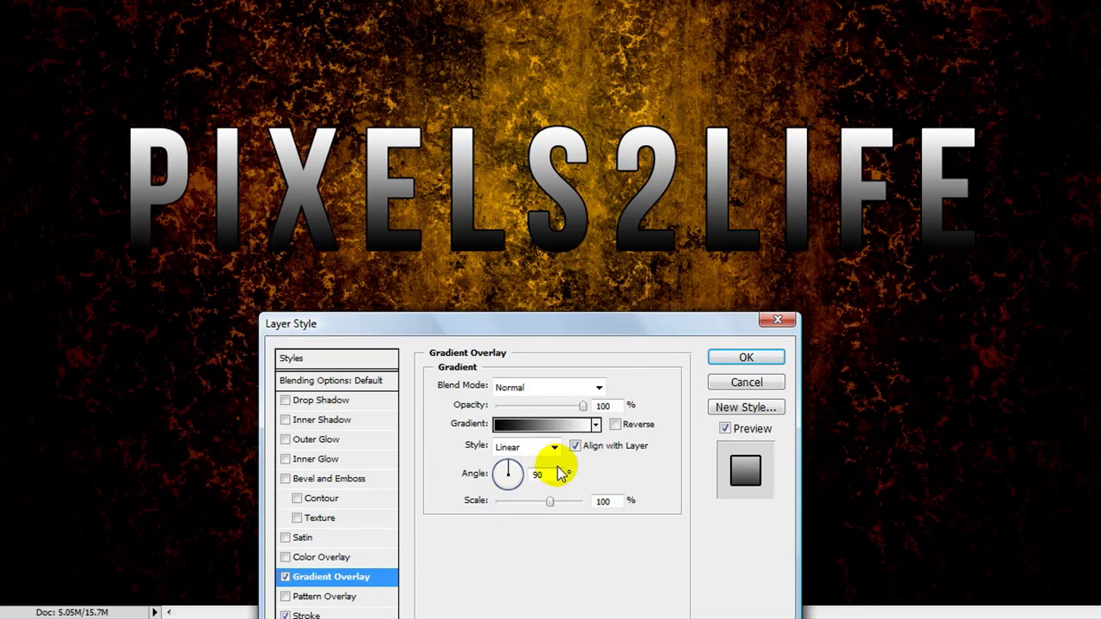
Add an Inner Bevel to the text with 2 px size, Use Global Light off, a 143° angle and 11° altitude
{"action": "left_click", "coordinate": [325, 483]}
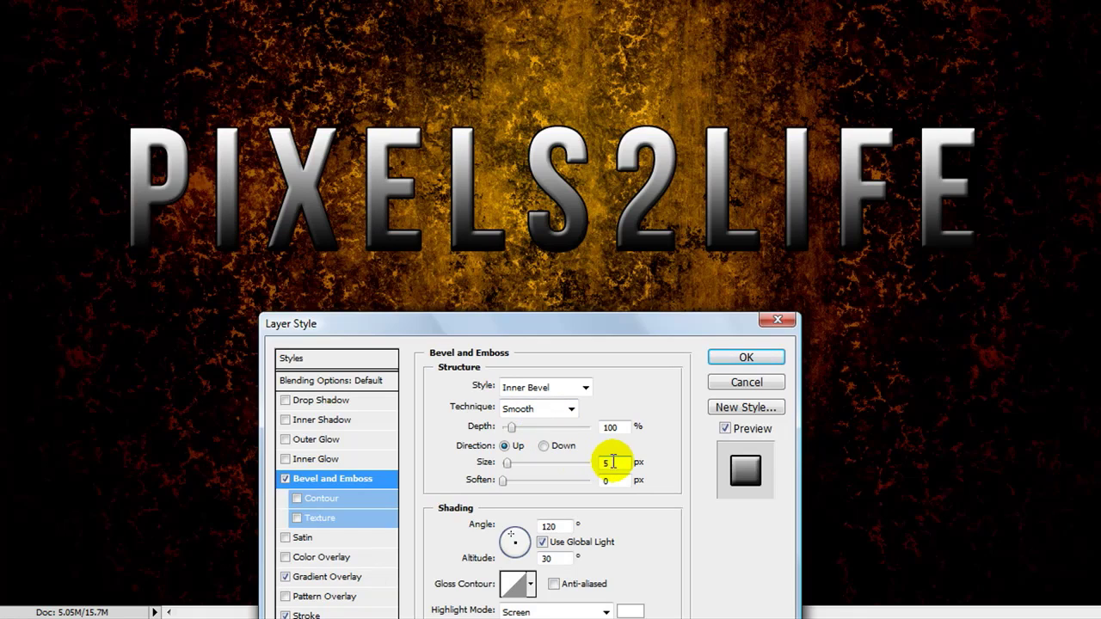
{"action": "left_click_drag", "start_coordinate": [613, 463], "coordinate": [599, 467]}
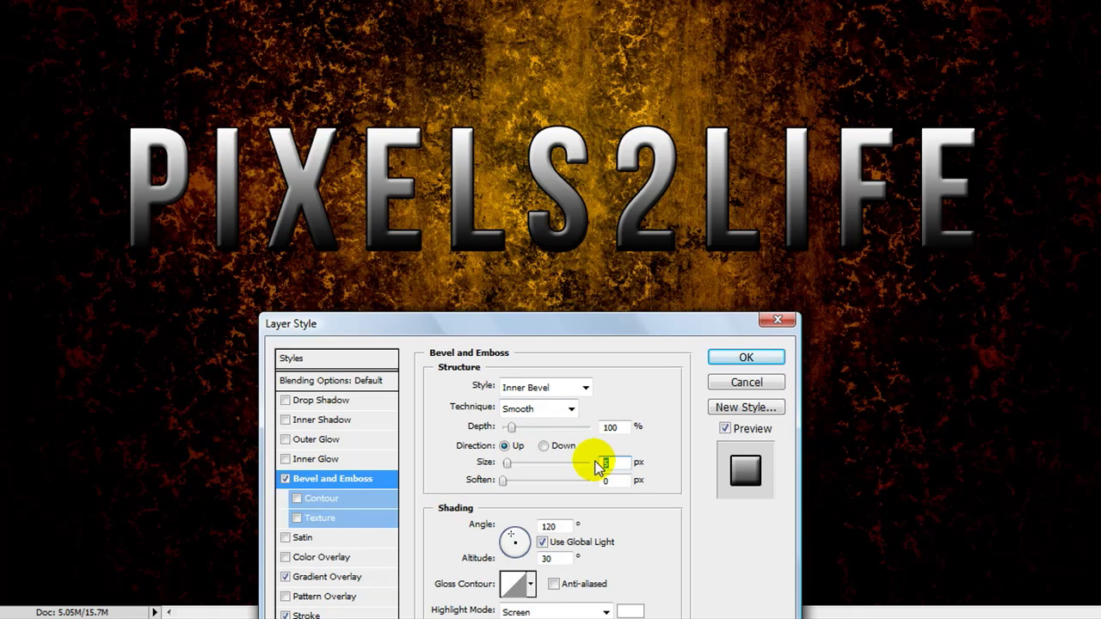
{"action": "type", "text": "1"}
{"action": "key", "text": "Up"}
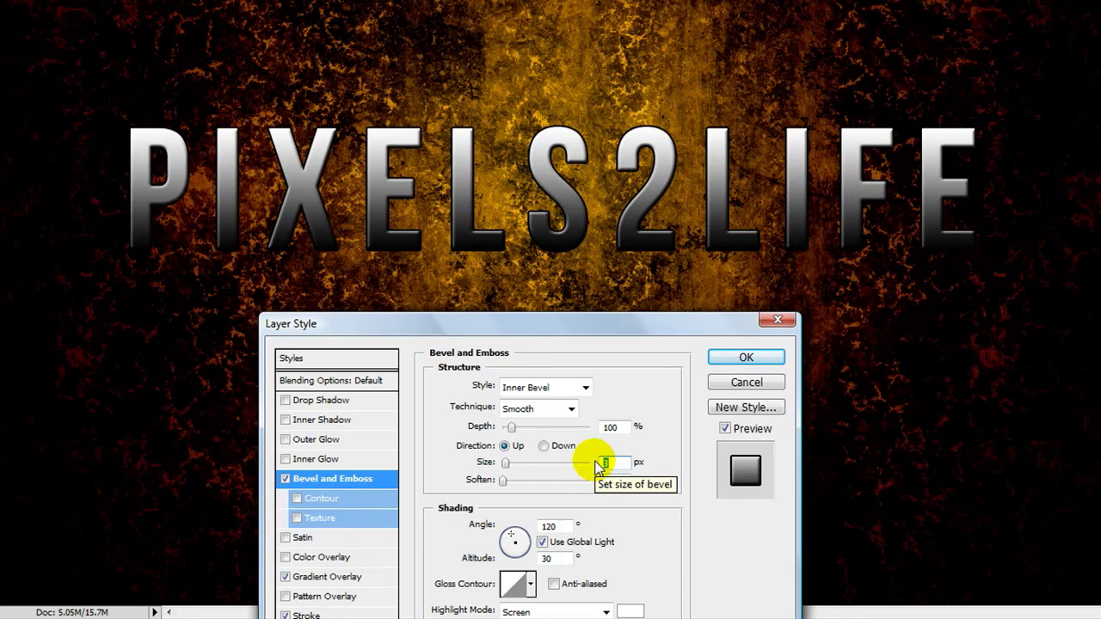
{"action": "left_click", "coordinate": [542, 542]}
{"action": "left_click_drag", "start_coordinate": [559, 526], "coordinate": [535, 528]}
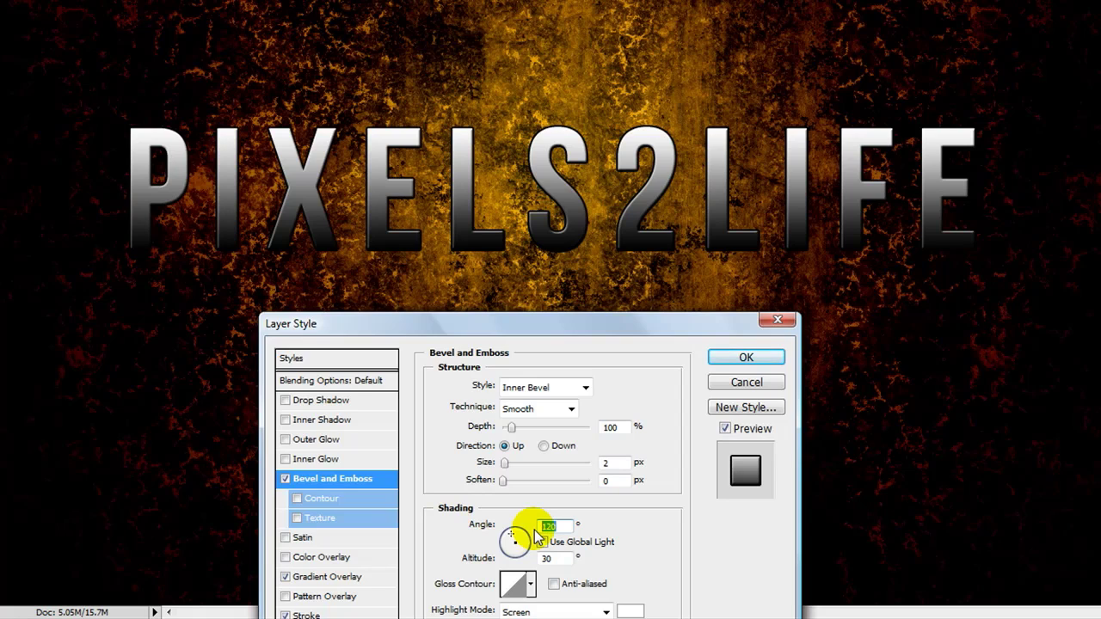
{"action": "type", "text": "143"}
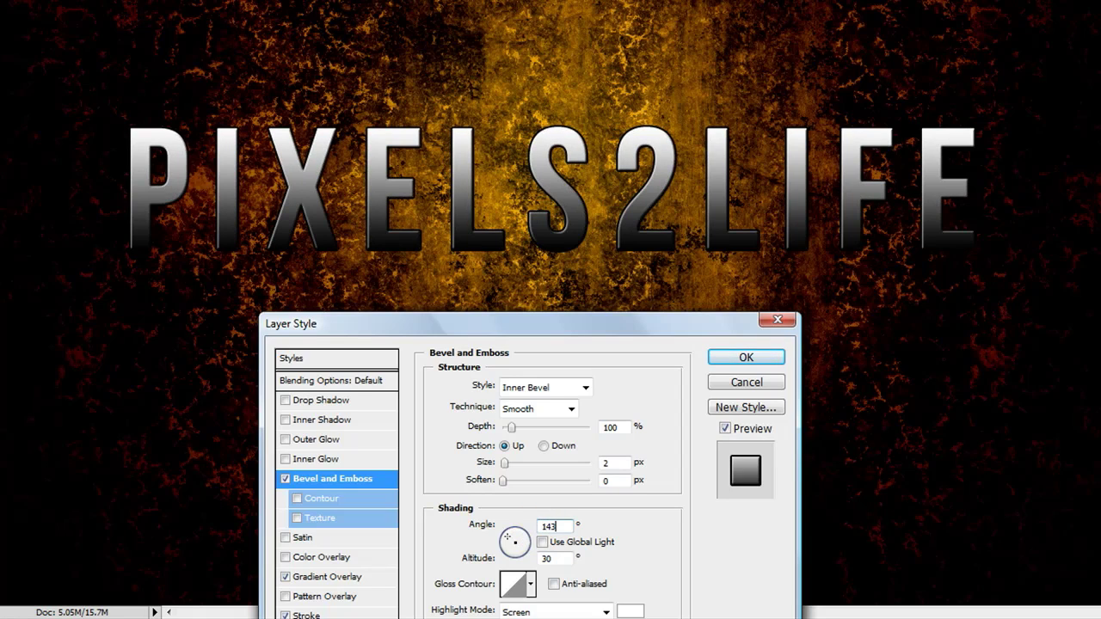
{"action": "left_click_drag", "start_coordinate": [561, 559], "coordinate": [540, 559]}
{"action": "type", "text": "11"}
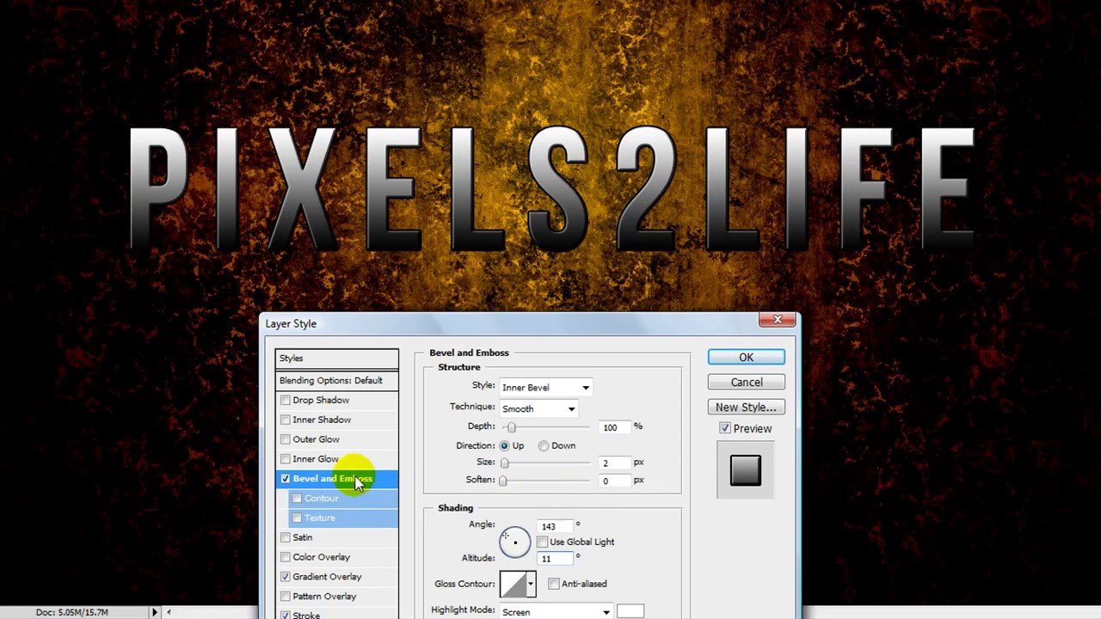
Apply an Inner Glow at 100% opacity and an Inner Shadow at 53% opacity, angled 143° without global light, to the text
{"action": "left_click", "coordinate": [309, 460]}
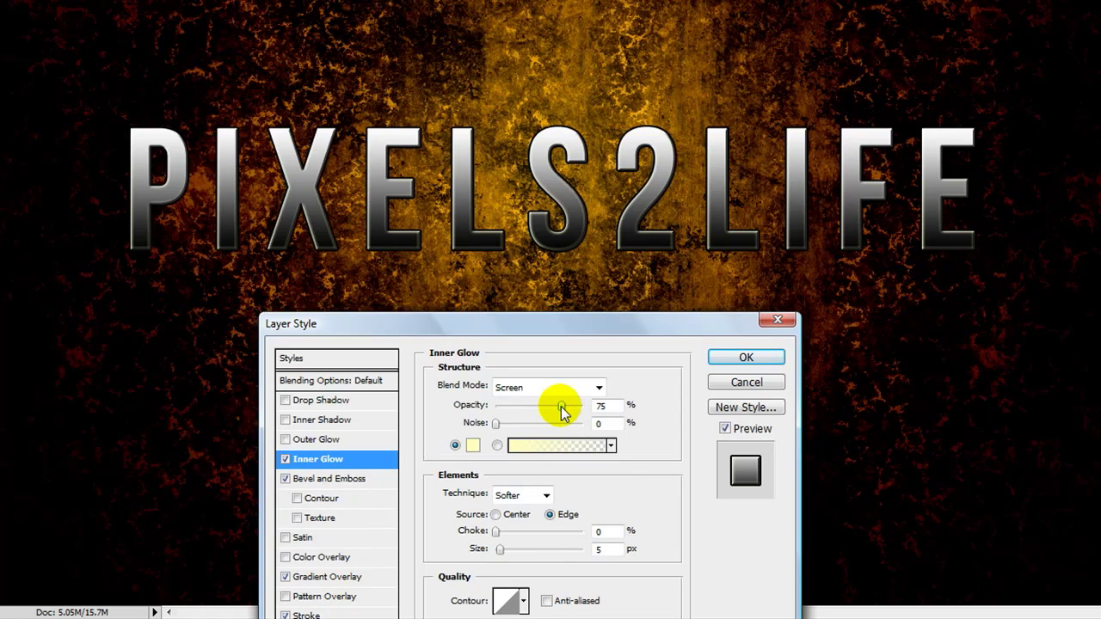
{"action": "left_click_drag", "start_coordinate": [561, 406], "coordinate": [583, 406]}
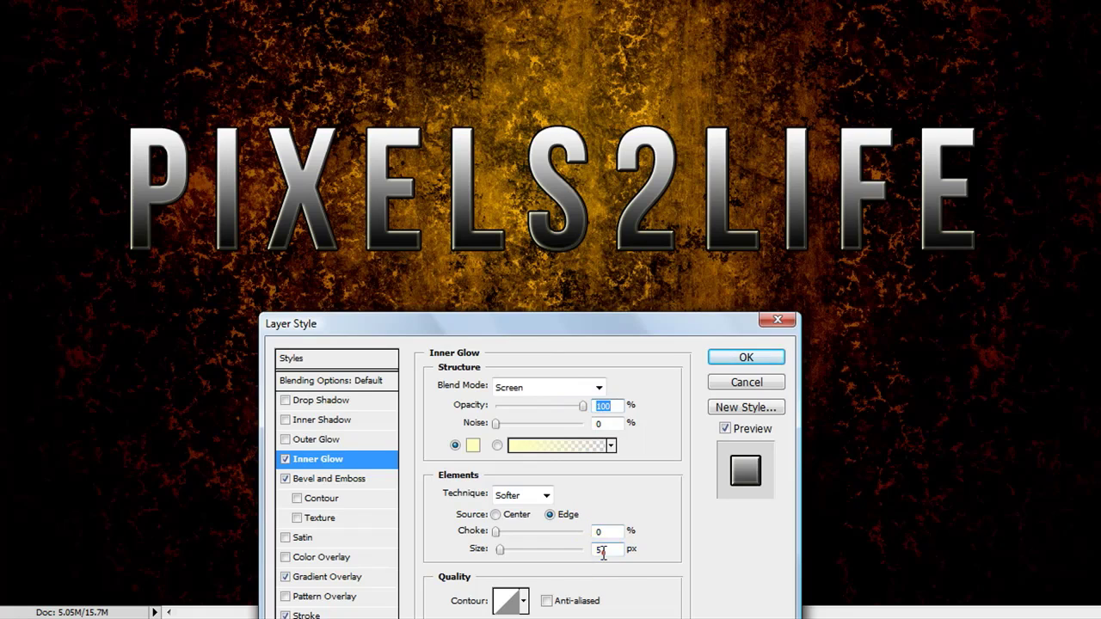
{"action": "left_click", "coordinate": [333, 423]}
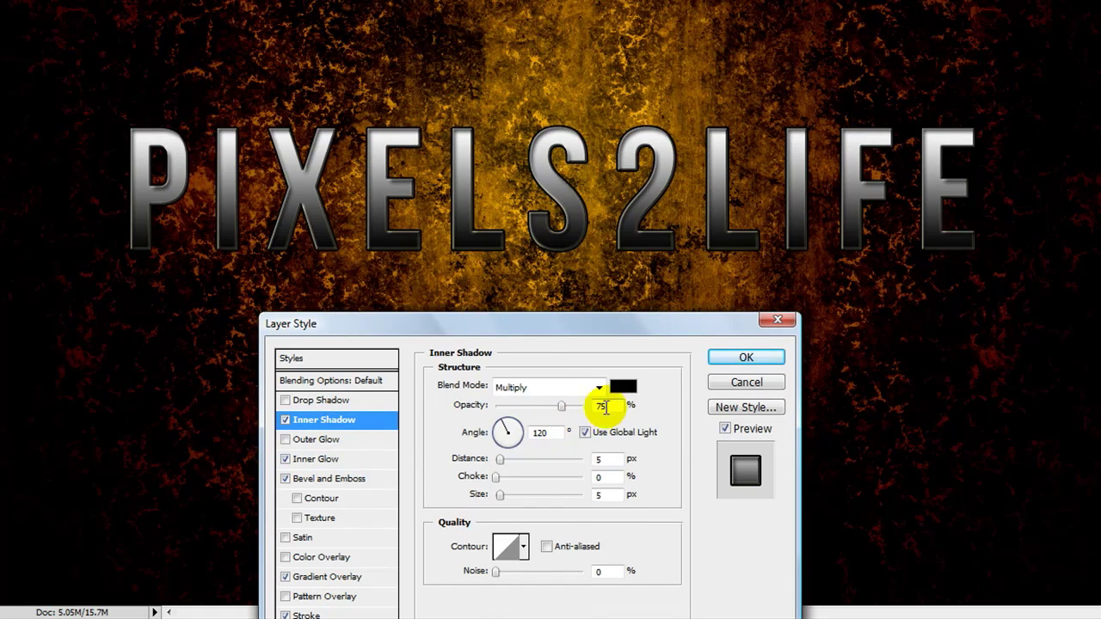
{"action": "left_click", "coordinate": [607, 405]}
{"action": "type", "text": "53"}
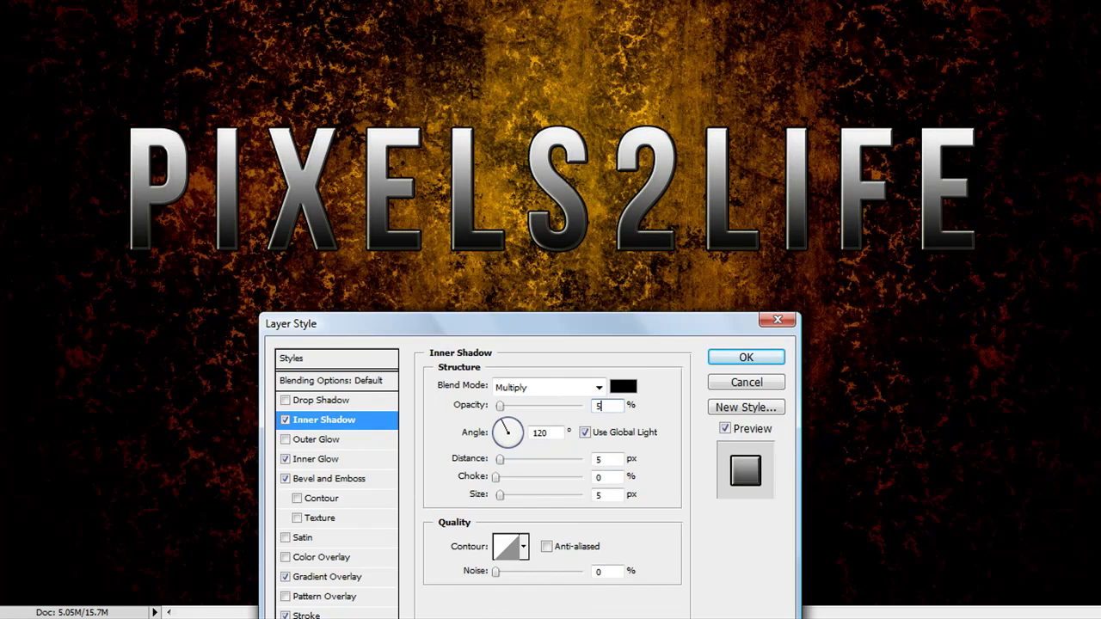
{"action": "left_click", "coordinate": [585, 433]}
{"action": "left_click", "coordinate": [540, 433]}
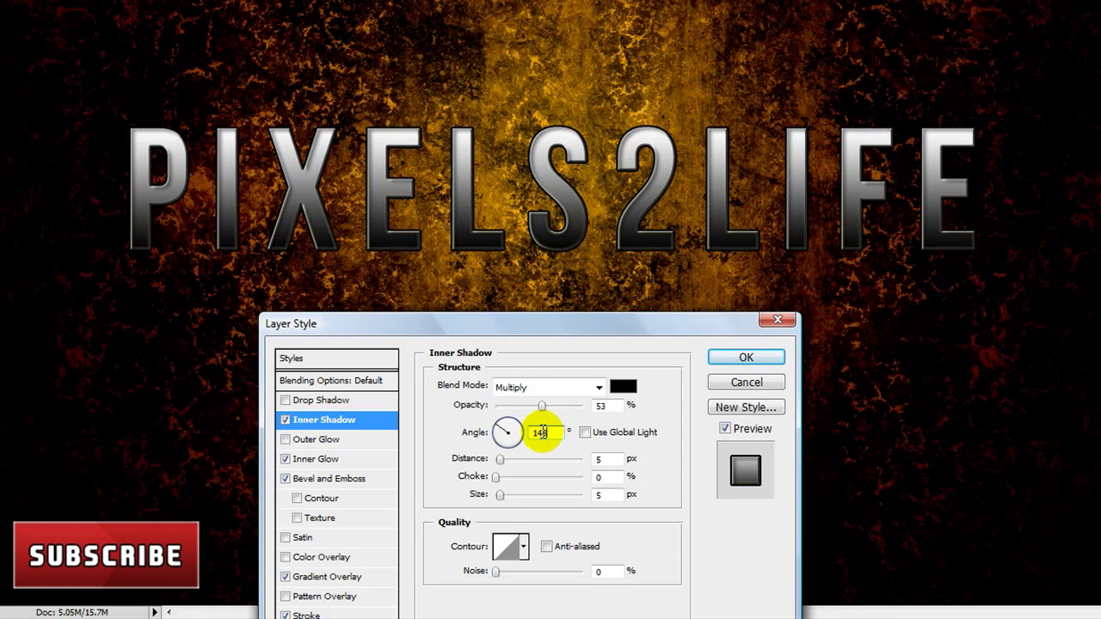
{"action": "type", "text": "143"}
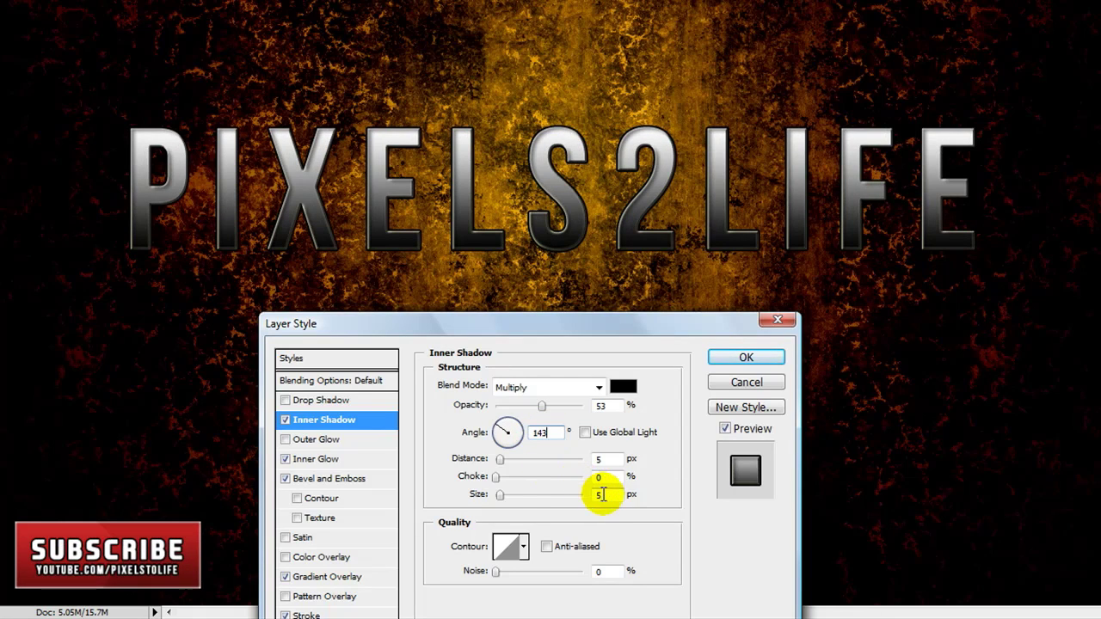
{"action": "left_click", "coordinate": [737, 361]}
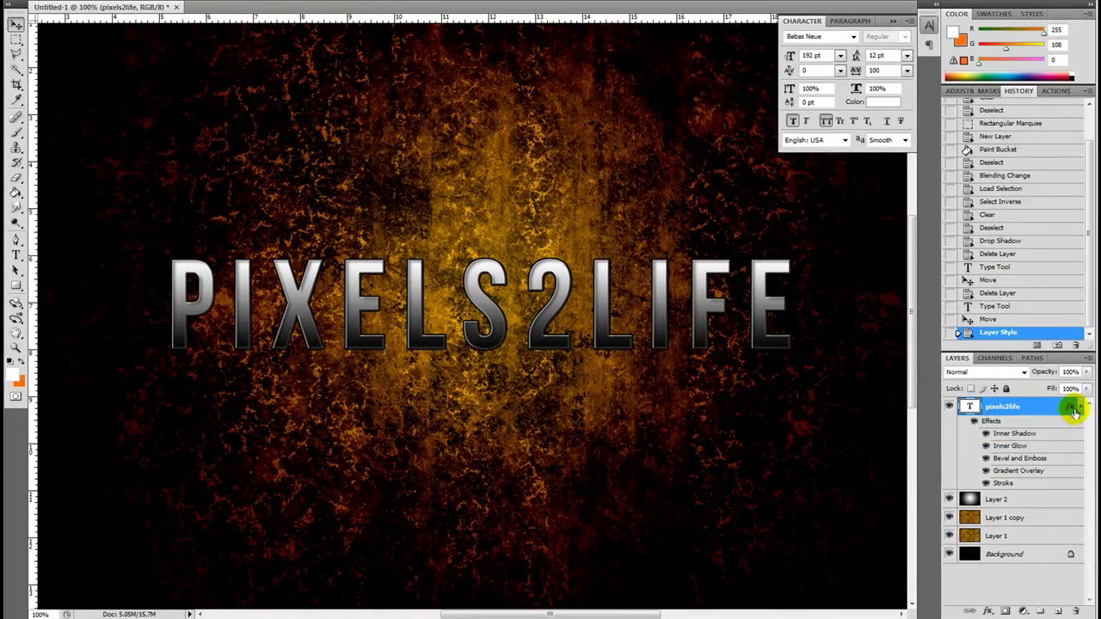
Make a rasterized duplicate of the pixels2life text layer and hide the original layer
{"action": "left_click", "coordinate": [1080, 406]}
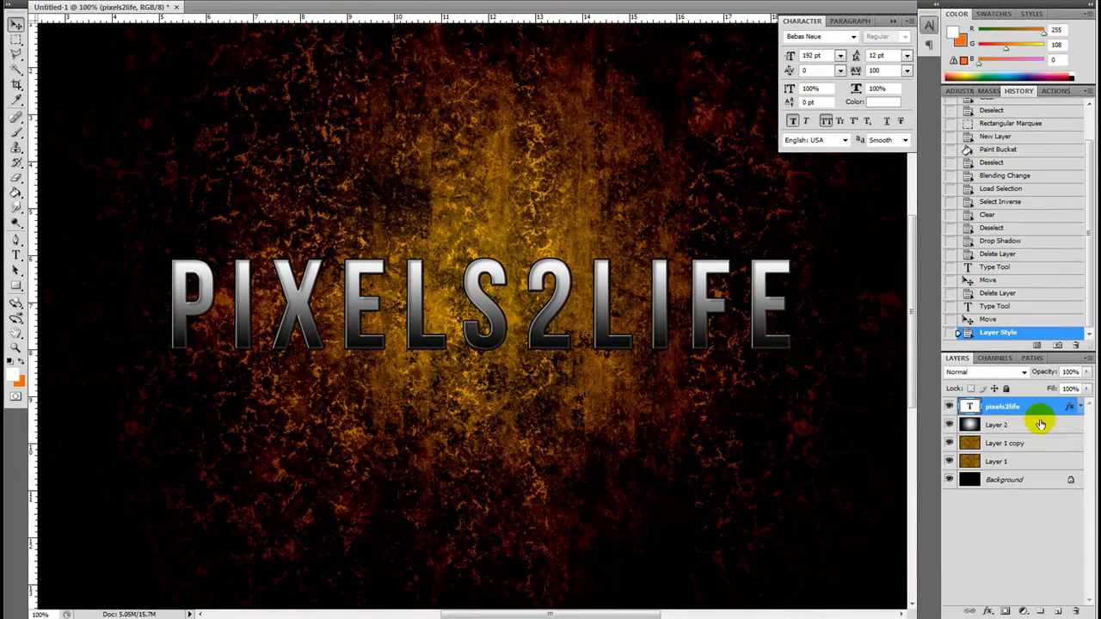
{"action": "left_click_drag", "start_coordinate": [1040, 417], "coordinate": [1058, 611]}
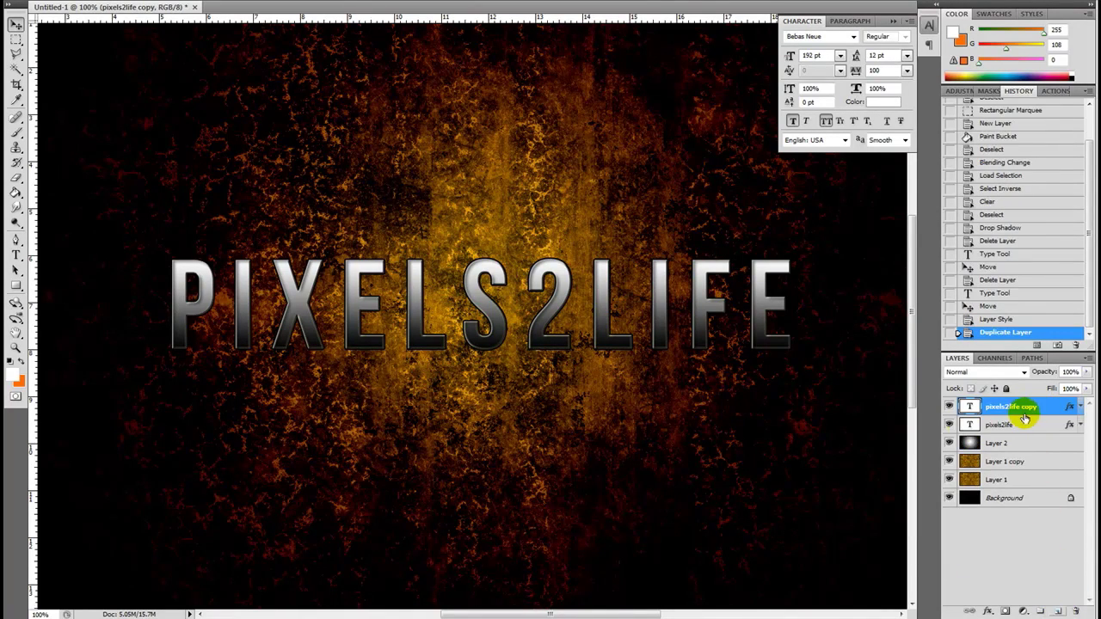
{"action": "left_click", "coordinate": [948, 425]}
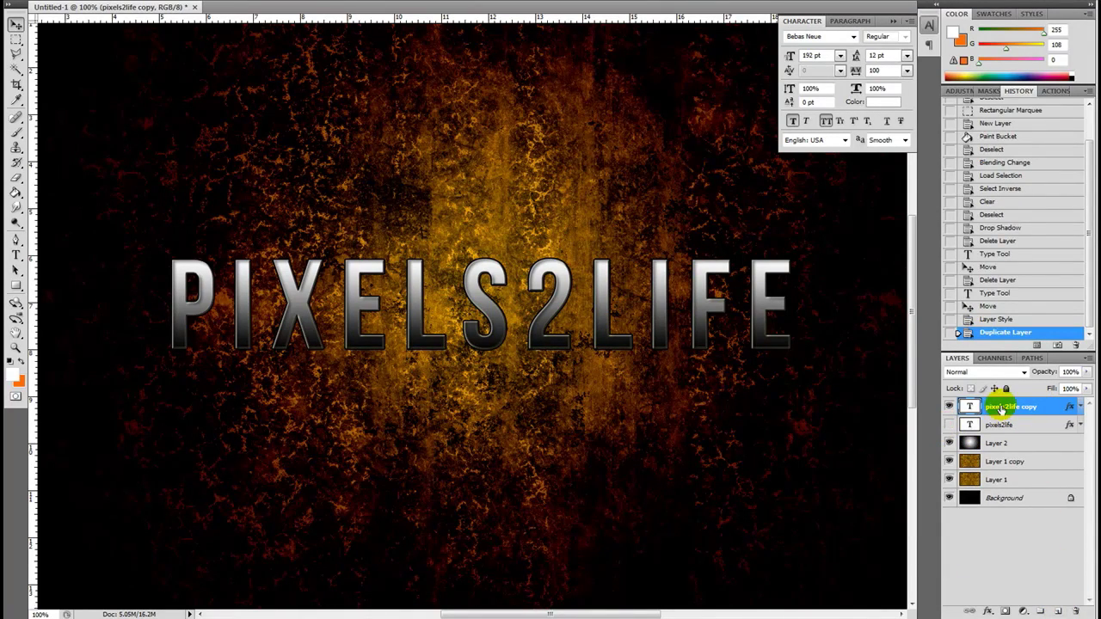
{"action": "right_click", "coordinate": [1003, 408]}
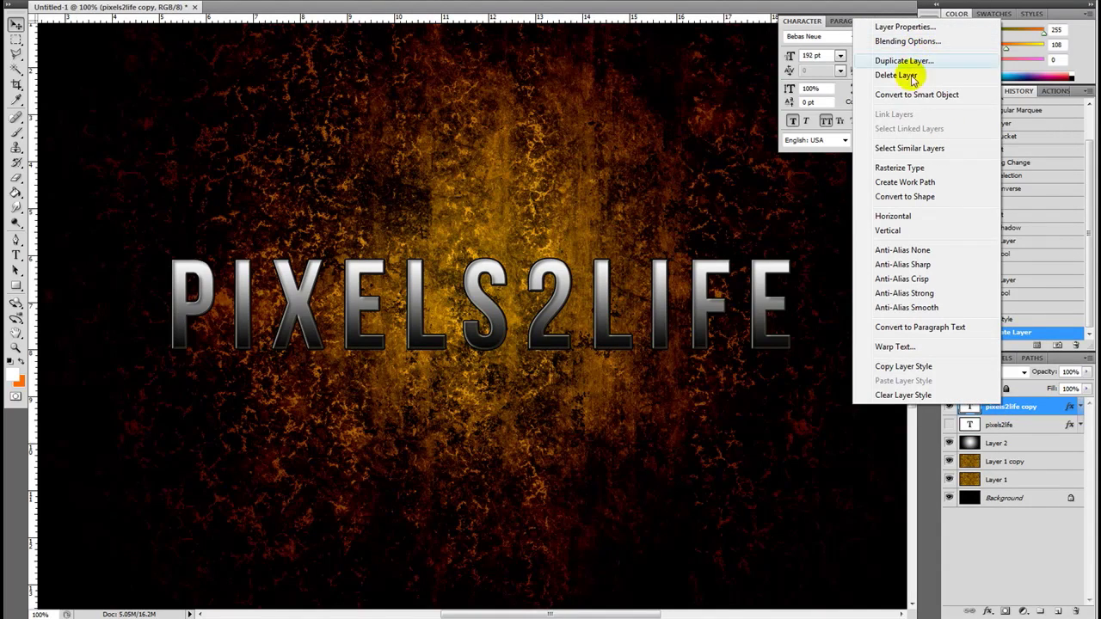
{"action": "left_click", "coordinate": [901, 168]}
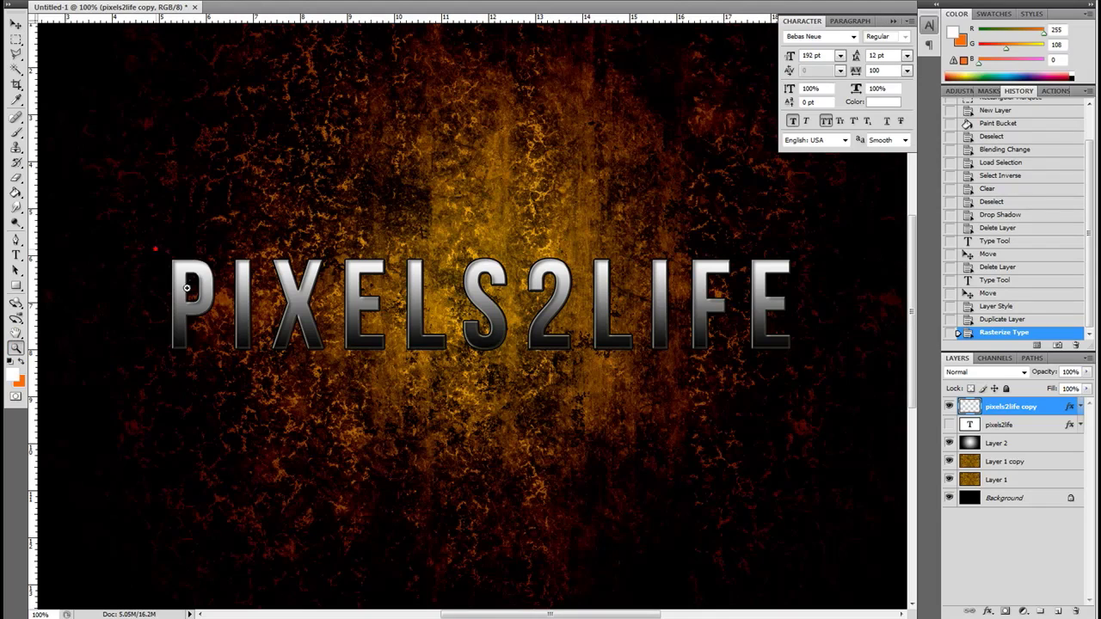
Cut a thin vertical slit through the P, just beside its stem, using a narrow rectangular selection on the rasterized copy
{"action": "left_click_drag", "start_coordinate": [186, 288], "coordinate": [221, 364]}
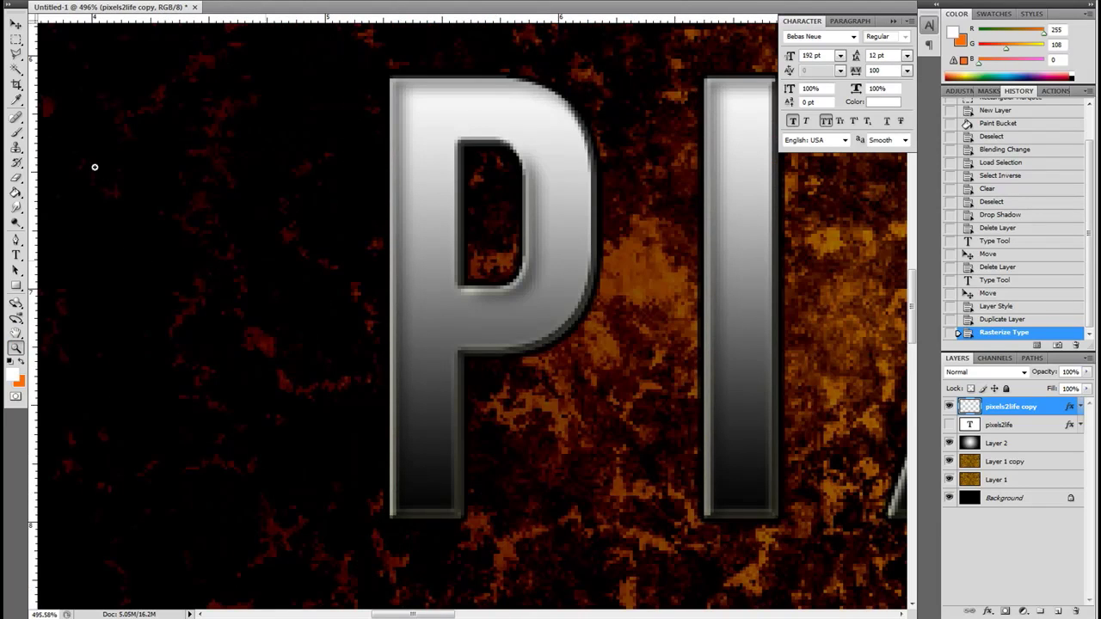
{"action": "left_click", "coordinate": [15, 40]}
{"action": "left_click_drag", "start_coordinate": [480, 258], "coordinate": [464, 544]}
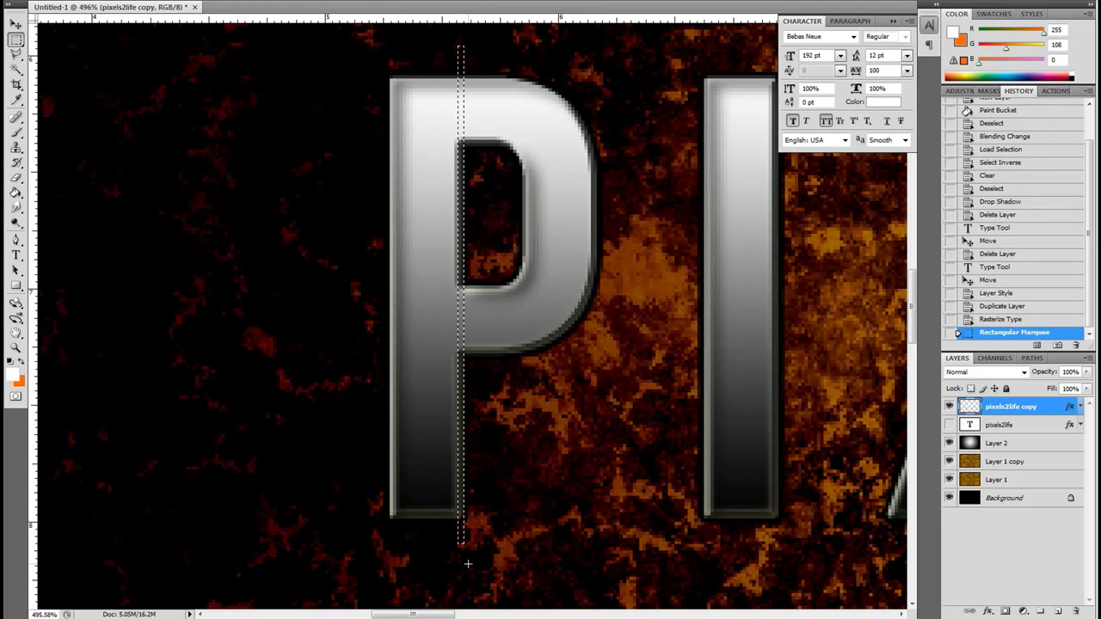
{"action": "key", "text": "Right"}
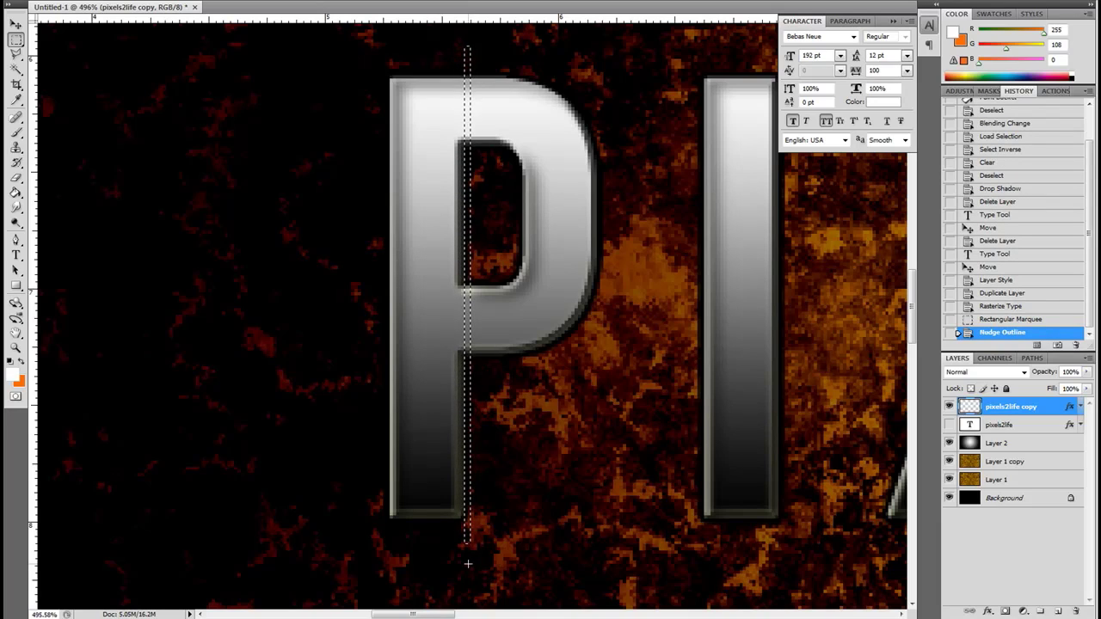
{"action": "key", "text": "Delete"}
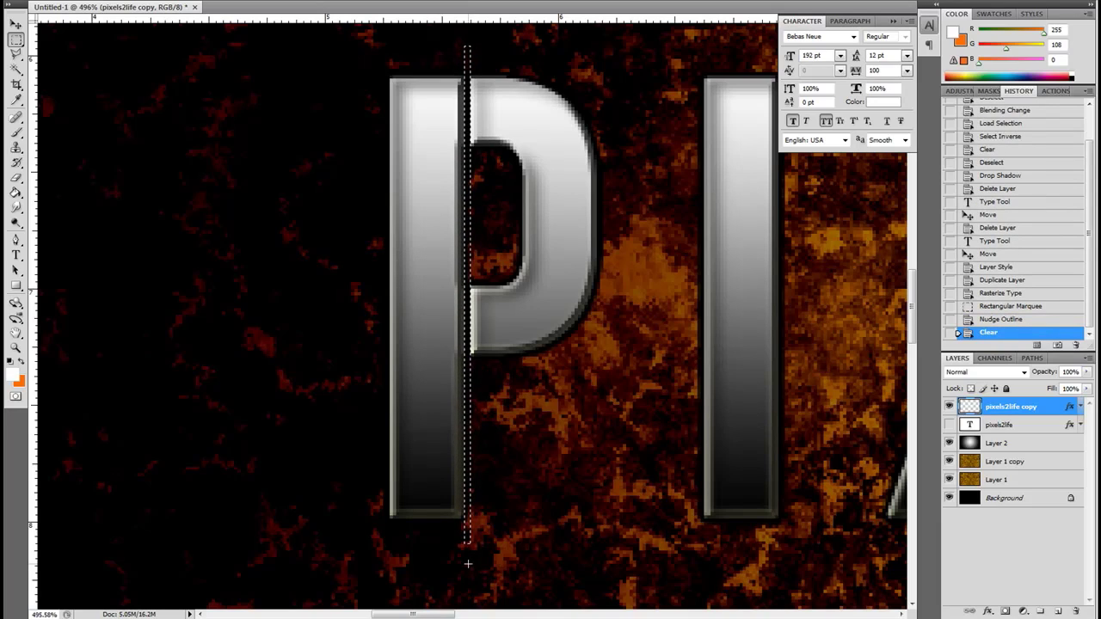
{"action": "key", "text": "ctrl+d"}
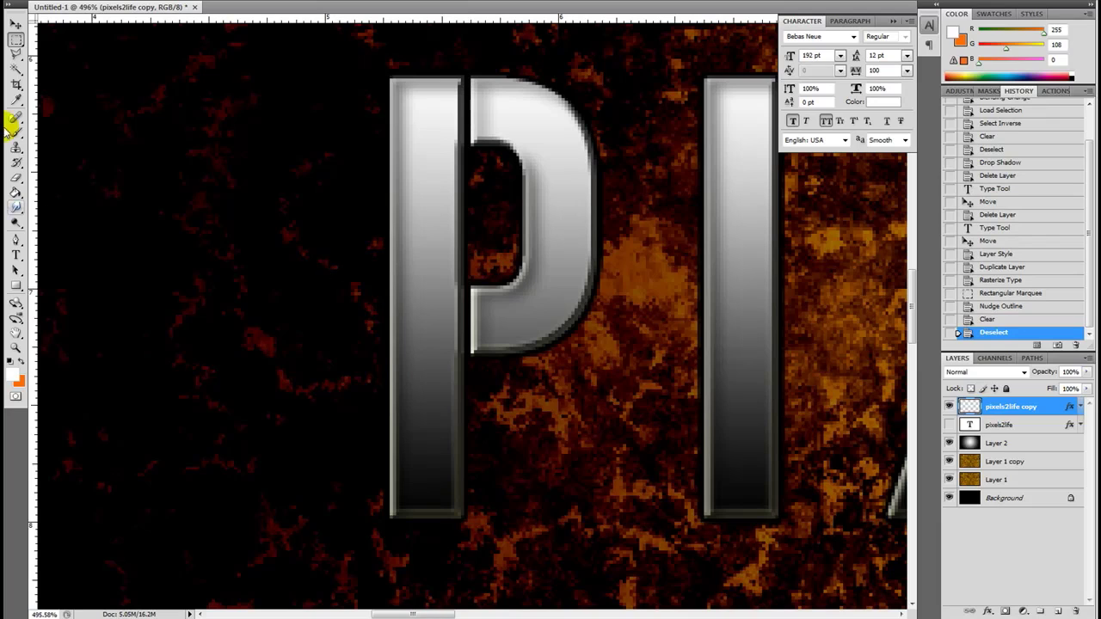
Cut a thin diagonal slit across the upper middle of the first I with a Polygonal Lasso selection
{"action": "left_click", "coordinate": [17, 54]}
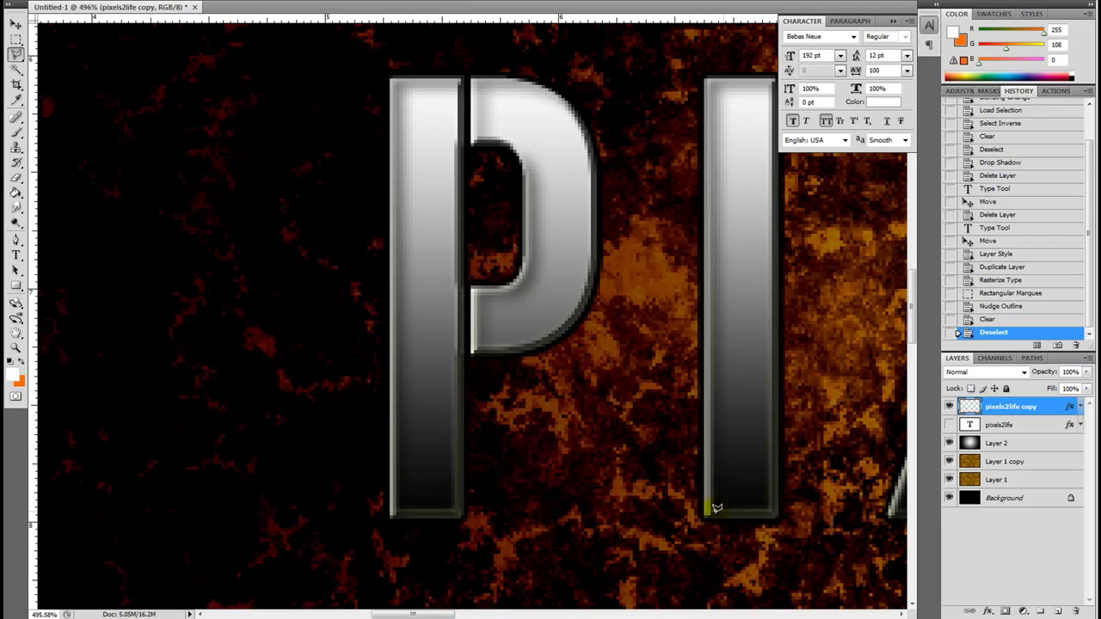
{"action": "left_click_drag", "start_coordinate": [412, 615], "coordinate": [429, 614]}
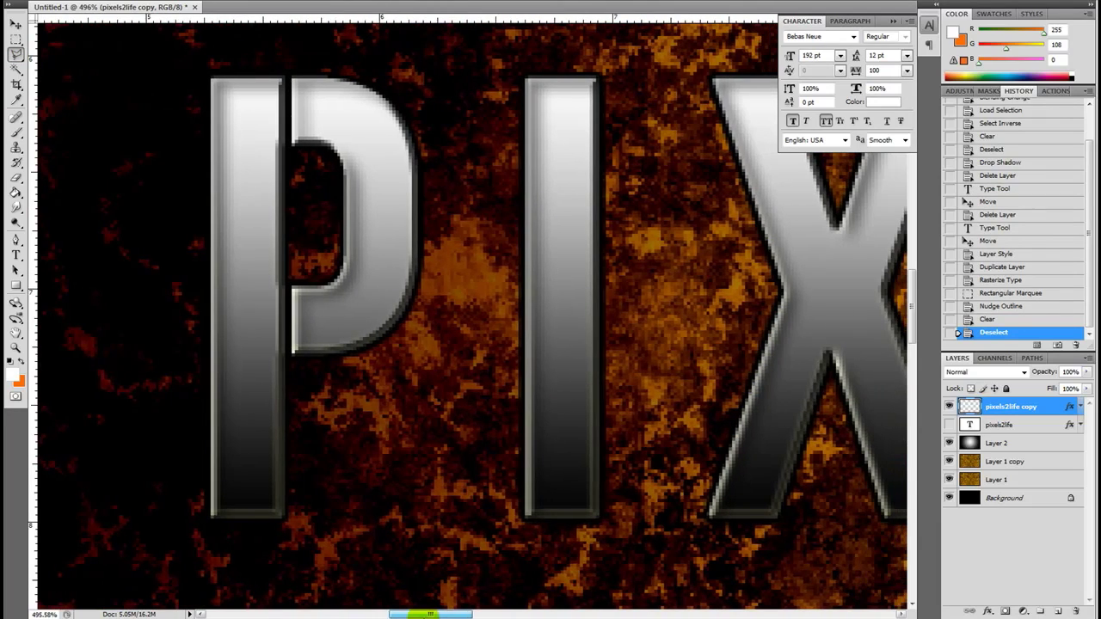
{"action": "left_click", "coordinate": [641, 146]}
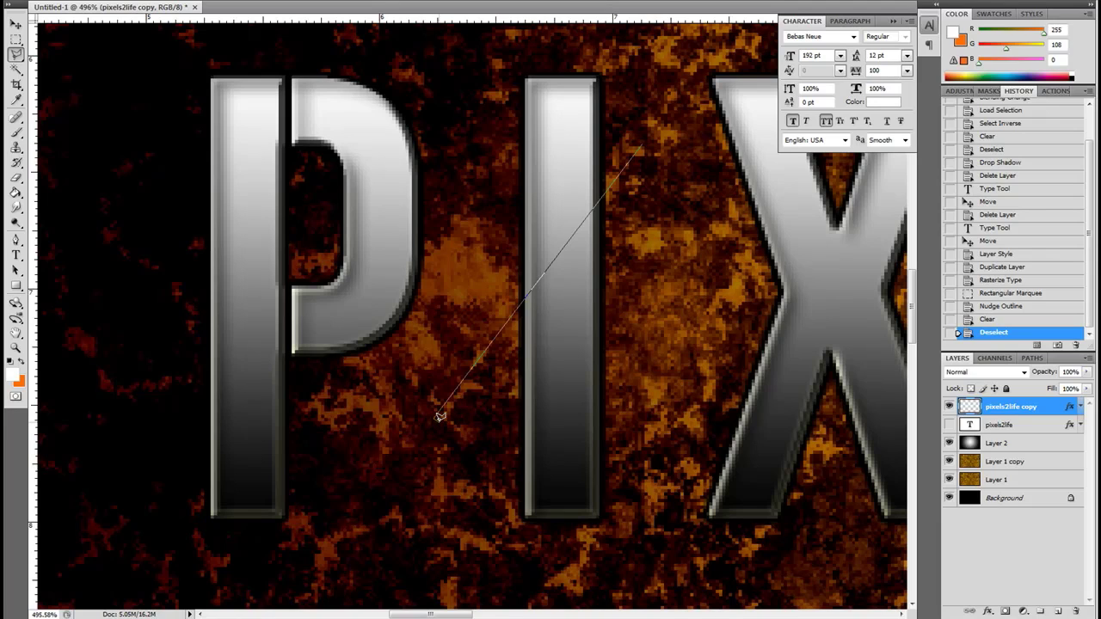
{"action": "double_click", "coordinate": [647, 137]}
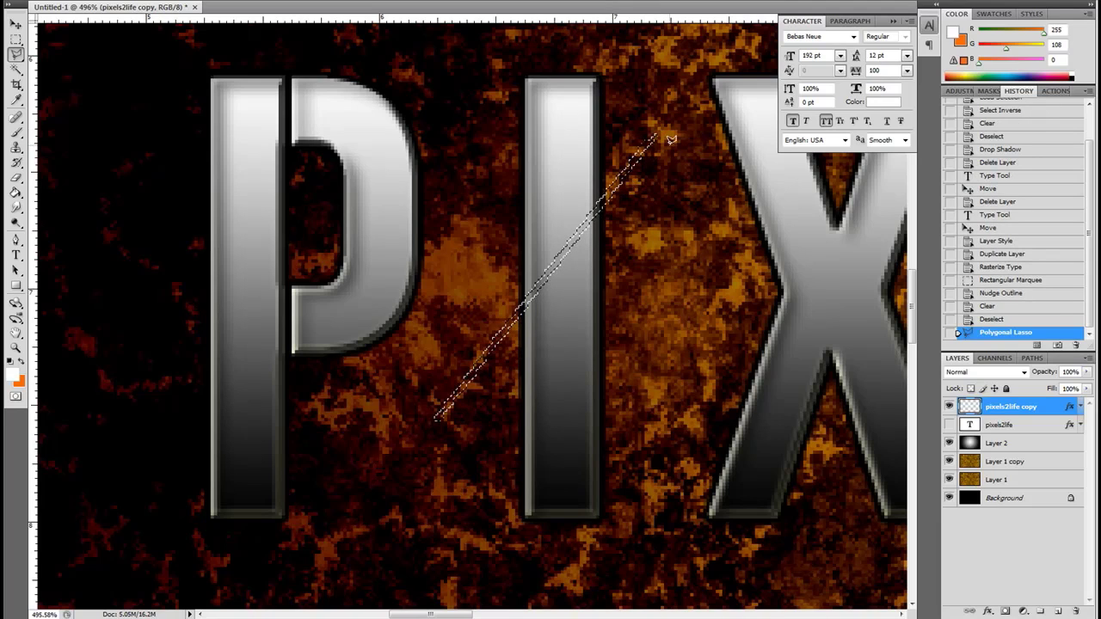
{"action": "key", "text": "Delete"}
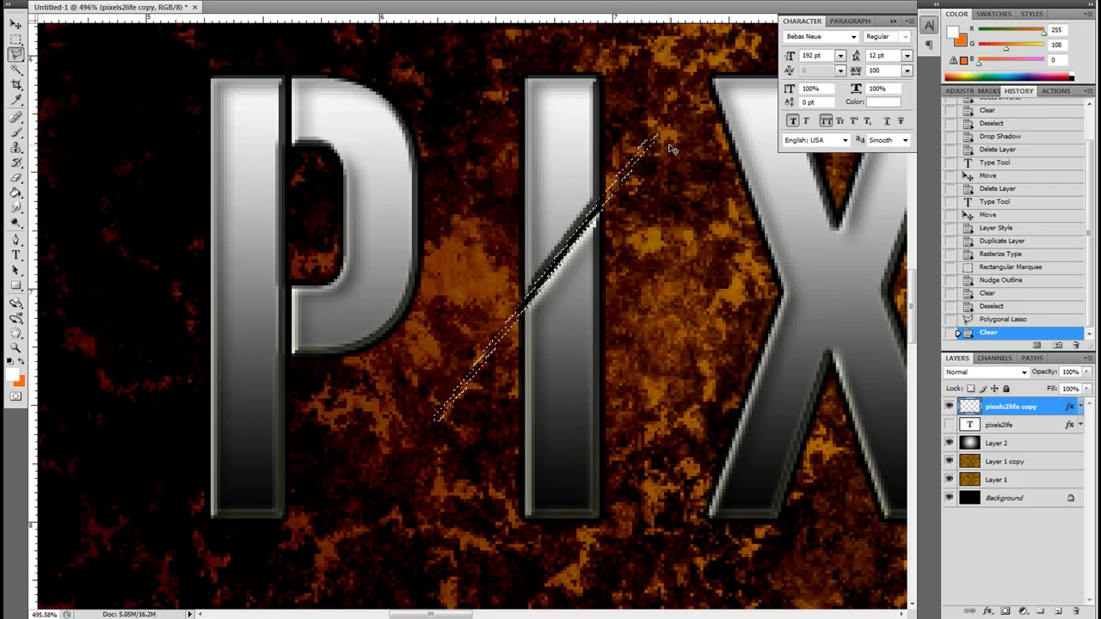
{"action": "key", "text": "ctrl+d"}
{"action": "mouse_move", "coordinate": [449, 616]}
{"action": "left_mouse_down"}
{"action": "mouse_move", "coordinate": [476, 614]}
{"action": "mouse_move", "coordinate": [478, 592]}
{"action": "mouse_move", "coordinate": [448, 612]}
{"action": "left_mouse_up"}
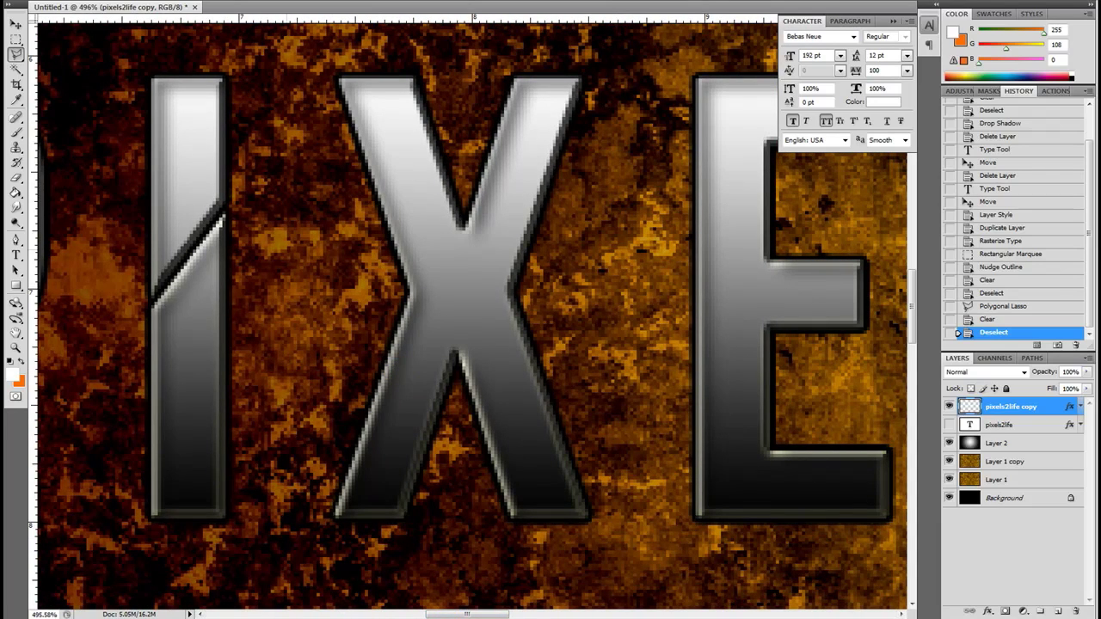
{"action": "left_click", "coordinate": [14, 40]}
{"action": "left_click_drag", "start_coordinate": [578, 282], "coordinate": [578, 283]}
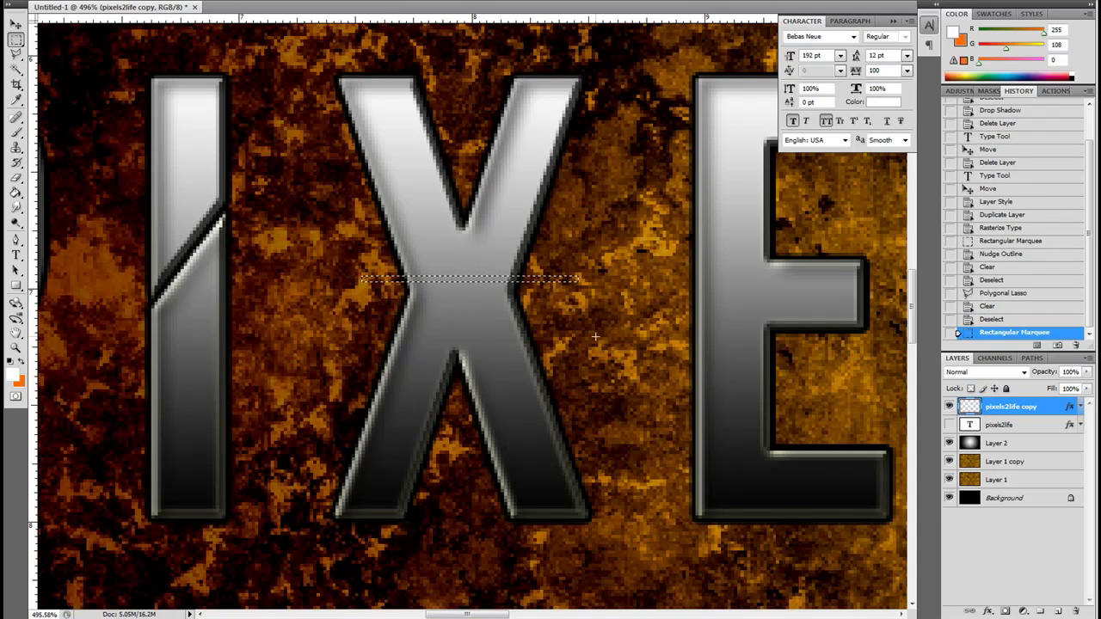
{"action": "key", "text": "Down"}
{"action": "key", "text": "Down"}
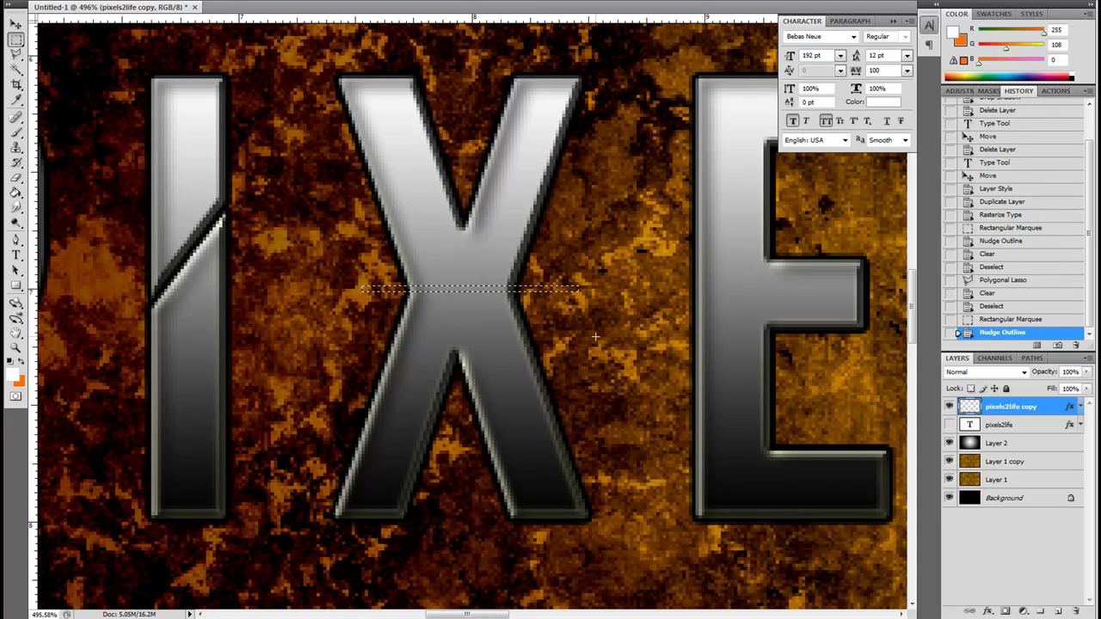
{"action": "key", "text": "ctrl+d"}
Cut a thin, slightly slanted slit through the centre of the X with a Polygonal Lasso selection
{"action": "key", "text": "l"}
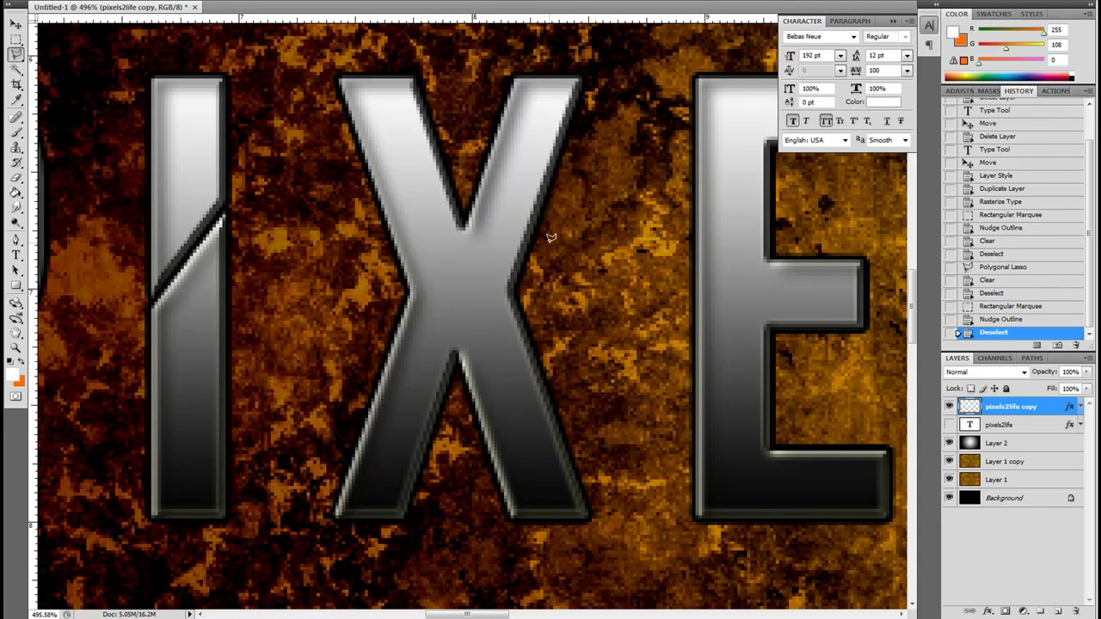
{"action": "left_click", "coordinate": [549, 242]}
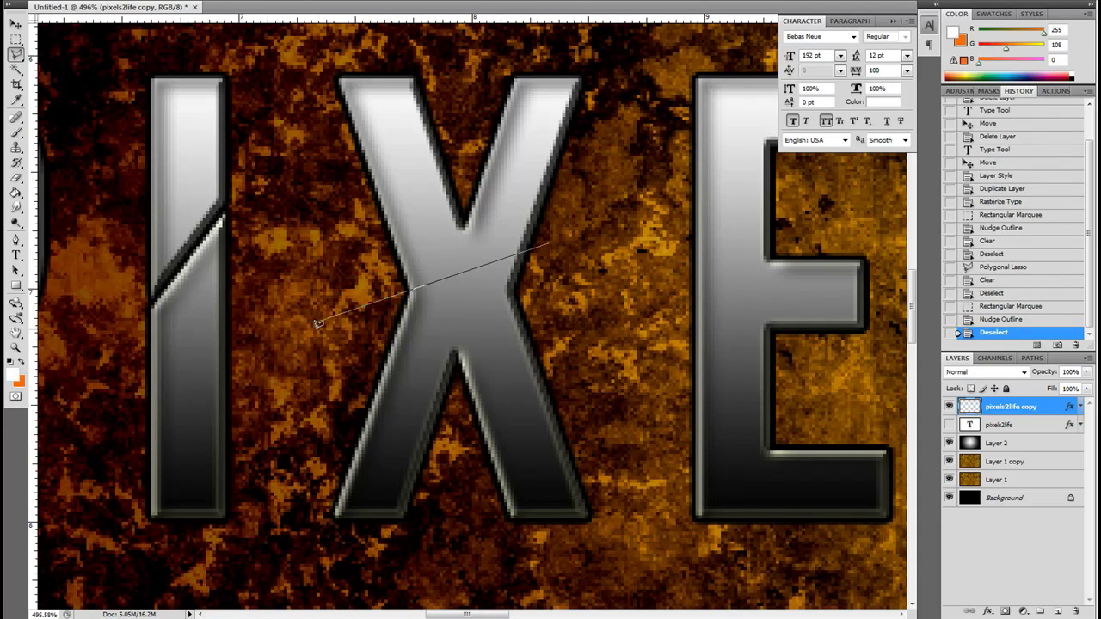
{"action": "left_click", "coordinate": [317, 324]}
{"action": "left_click", "coordinate": [551, 236]}
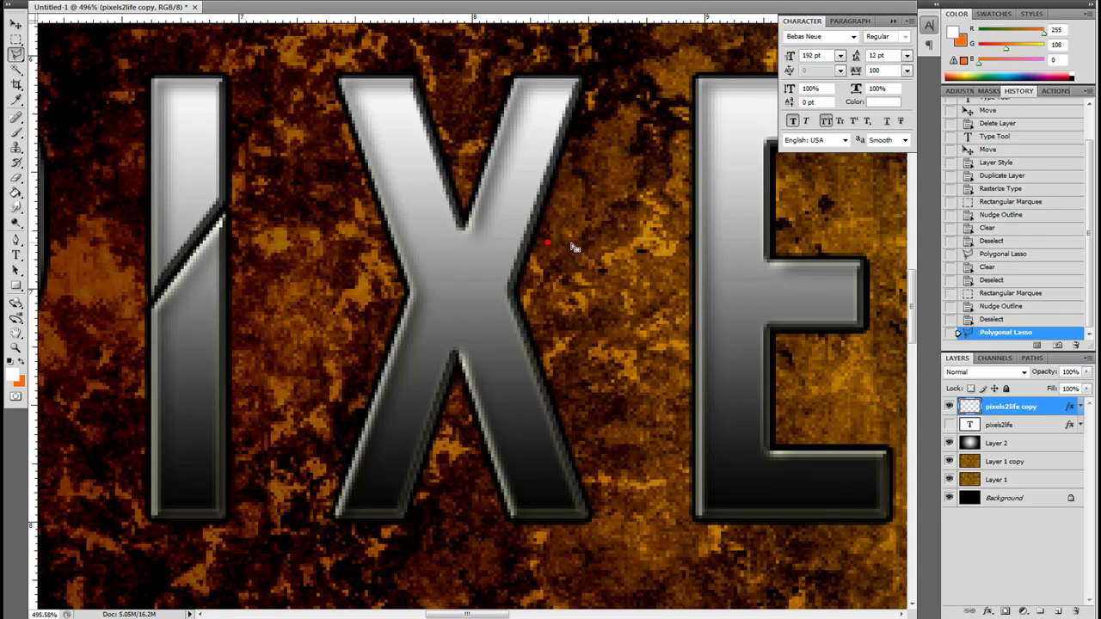
{"action": "key", "text": "Down"}
{"action": "key", "text": "Delete"}
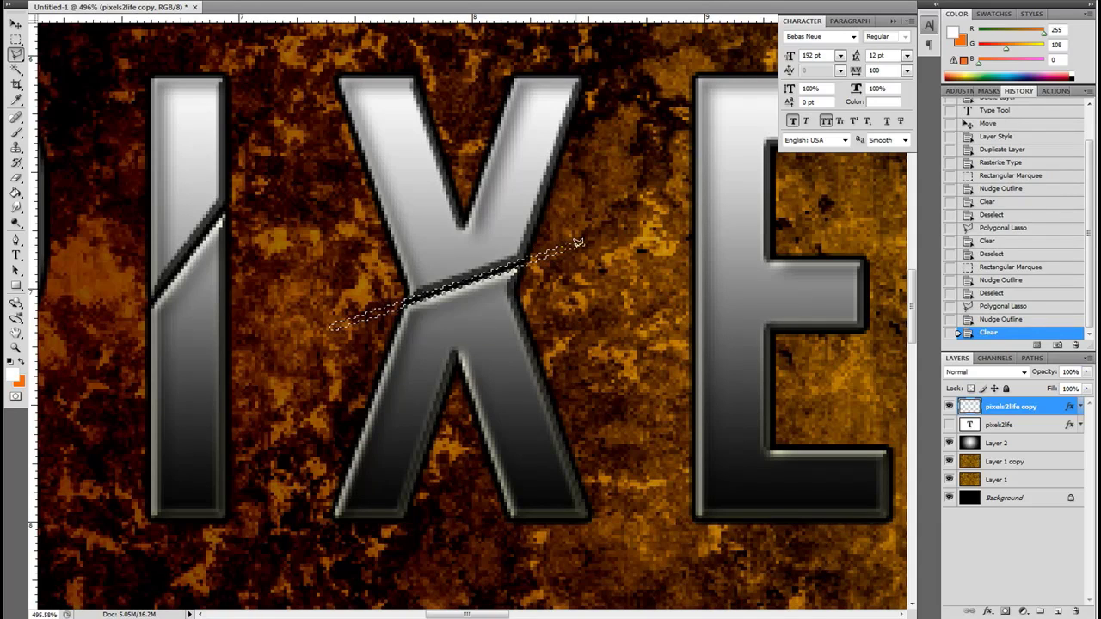
Cut a thin vertical slit through the first E, just beside its stem, using a narrow rectangular selection
{"action": "key", "text": "ctrl+d"}
{"action": "left_click_drag", "start_coordinate": [467, 614], "coordinate": [510, 615]}
{"action": "key", "text": "m"}
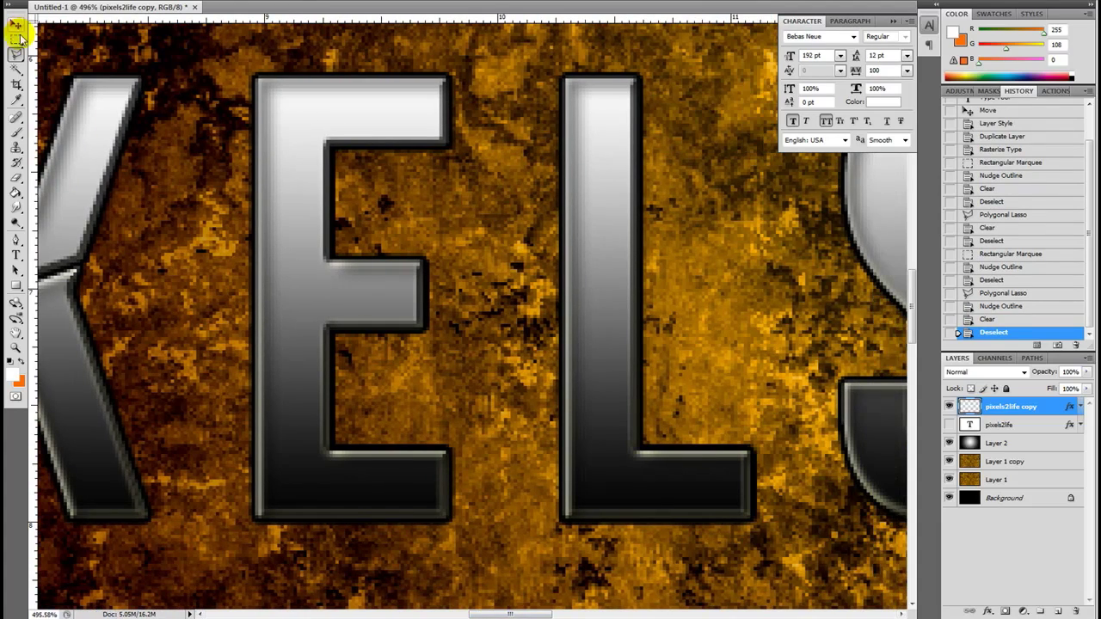
{"action": "left_click_drag", "start_coordinate": [334, 565], "coordinate": [335, 567]}
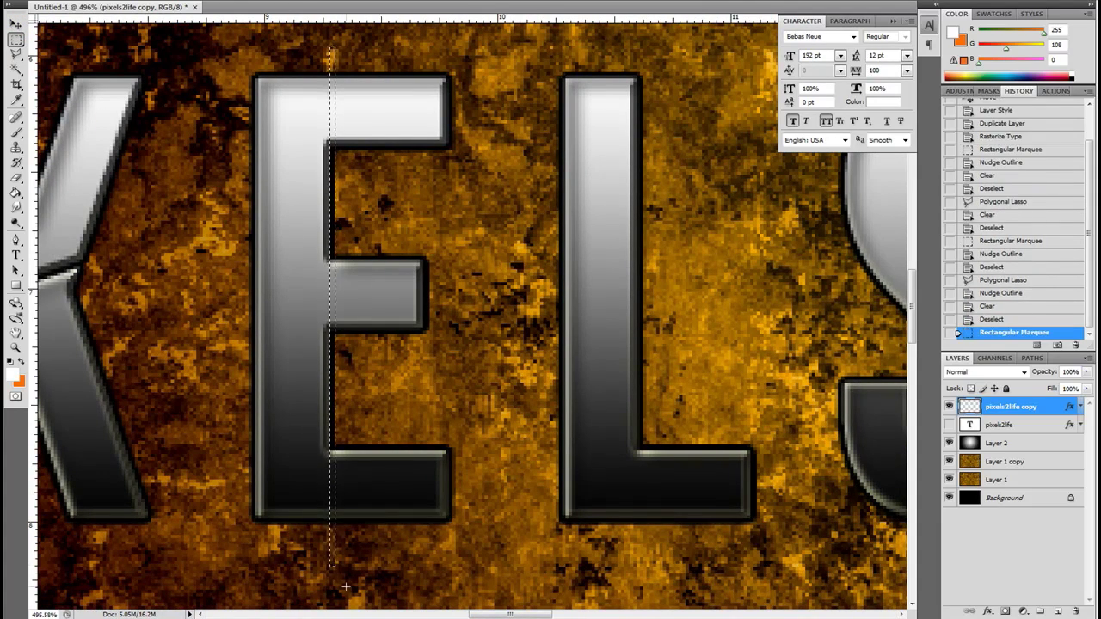
{"action": "key", "text": "Delete"}
{"action": "key", "text": "ctrl+d"}
Cut a thin diagonal slit sloping down to the right across the stem of the first L with a Polygonal Lasso selection
{"action": "key", "text": "l"}
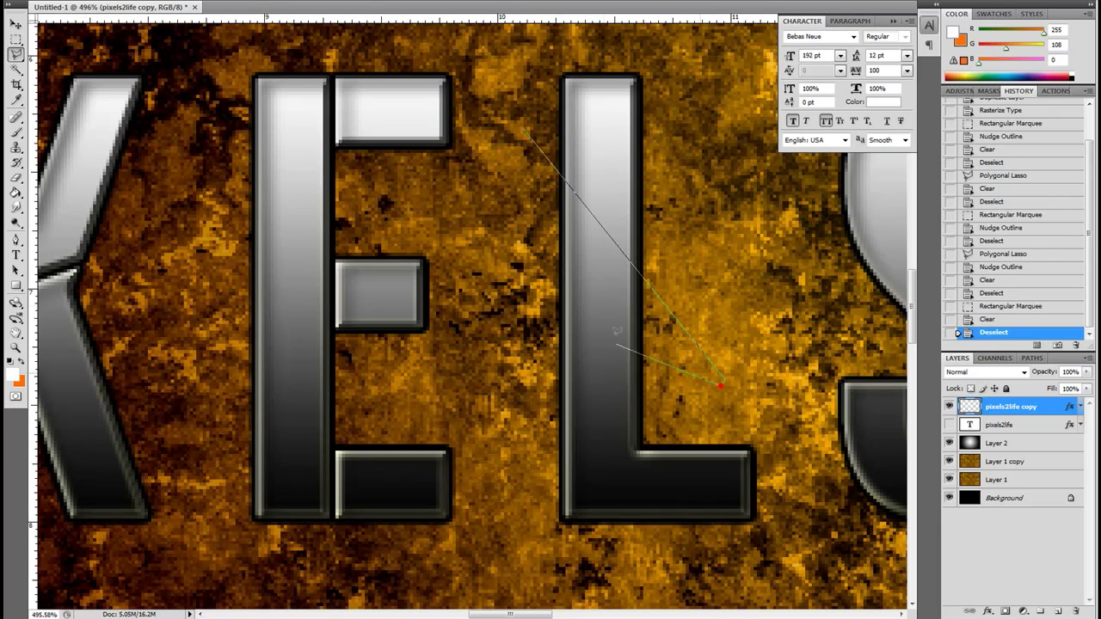
{"action": "left_click", "coordinate": [714, 389]}
{"action": "left_click", "coordinate": [512, 123]}
{"action": "key", "text": "Delete"}
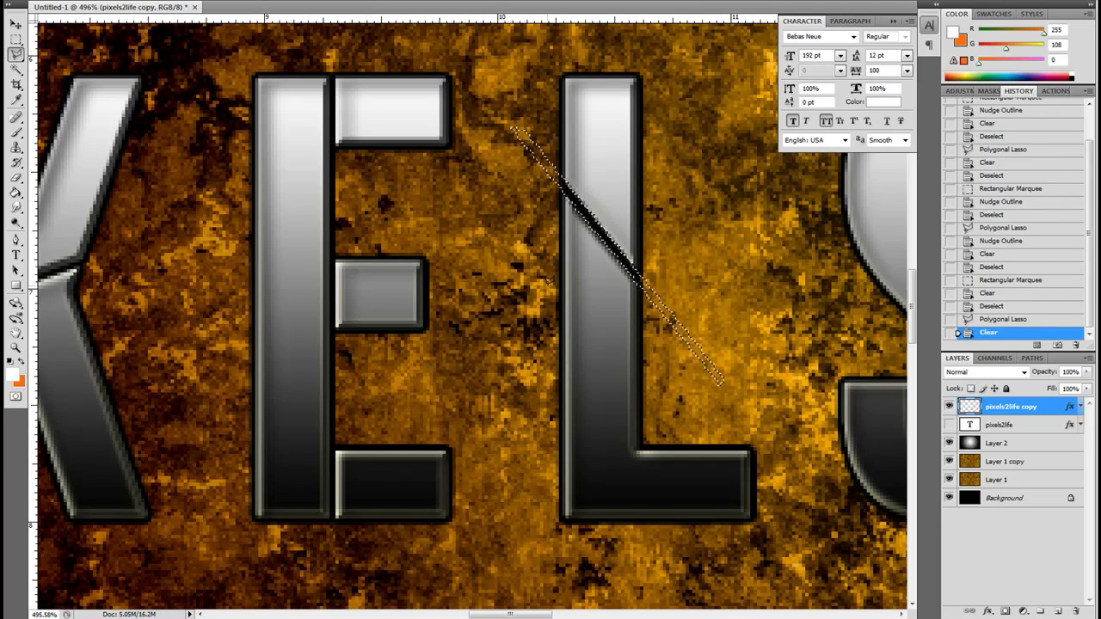
{"action": "key", "text": "ctrl+d"}
Cut a thin diagonal slit rising to the right through the middle of the S with a Polygonal Lasso selection
{"action": "left_click_drag", "start_coordinate": [486, 614], "coordinate": [534, 614]}
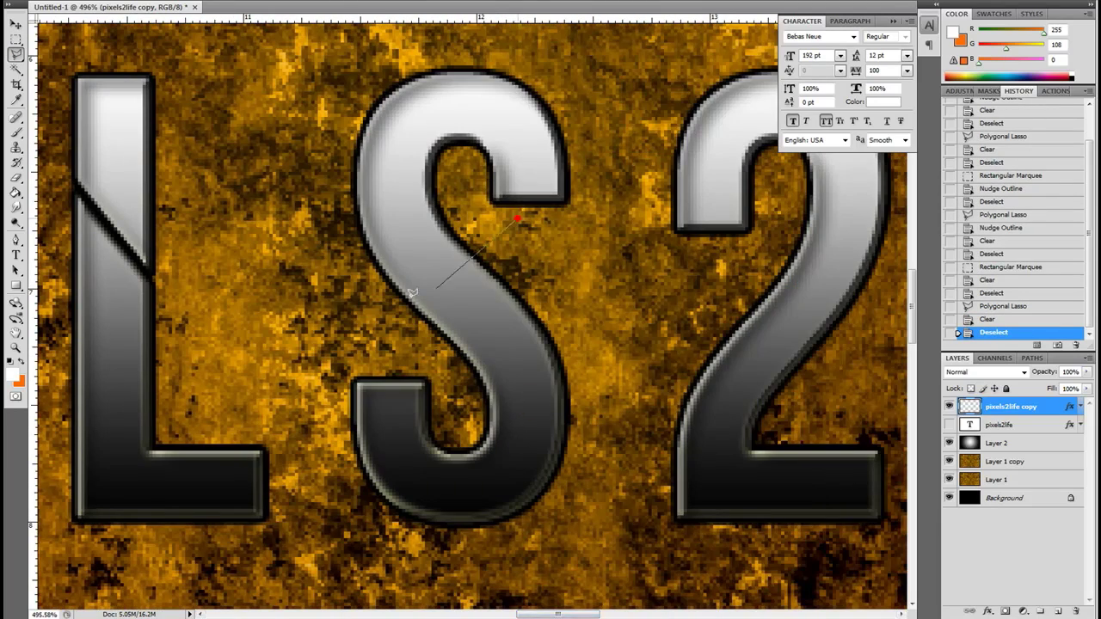
{"action": "left_click", "coordinate": [383, 346]}
{"action": "left_click", "coordinate": [378, 350]}
{"action": "left_click", "coordinate": [520, 213]}
{"action": "key", "text": "Delete"}
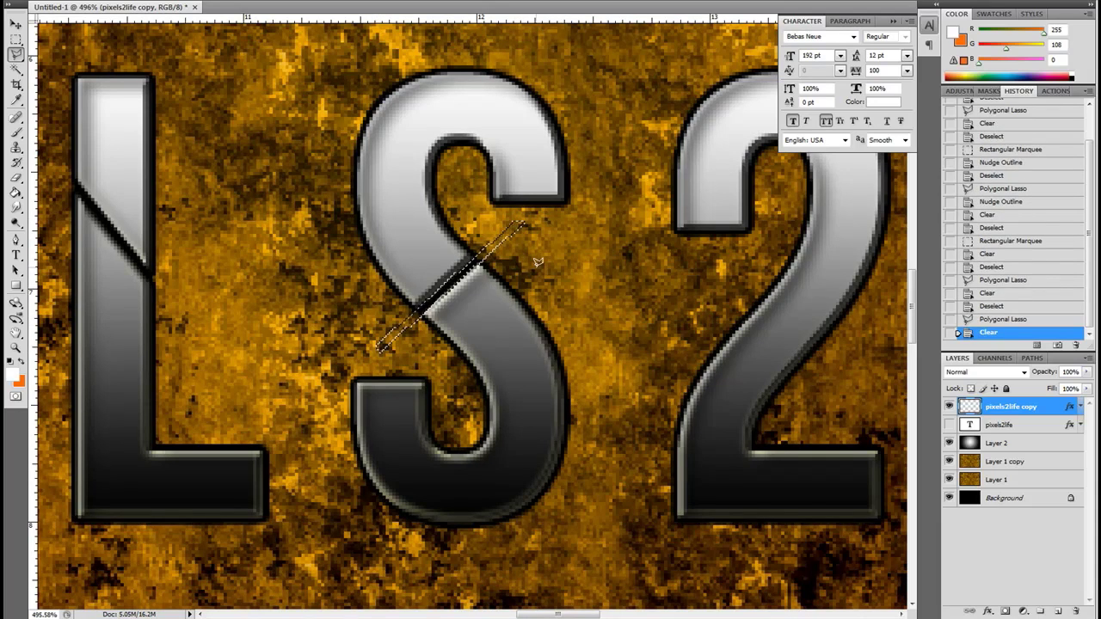
{"action": "key", "text": "ctrl+d"}
Try to cut a very narrow diagonal slit through the middle of the 2 with a Polygonal Lasso selection
{"action": "left_click_drag", "start_coordinate": [531, 614], "coordinate": [568, 616]}
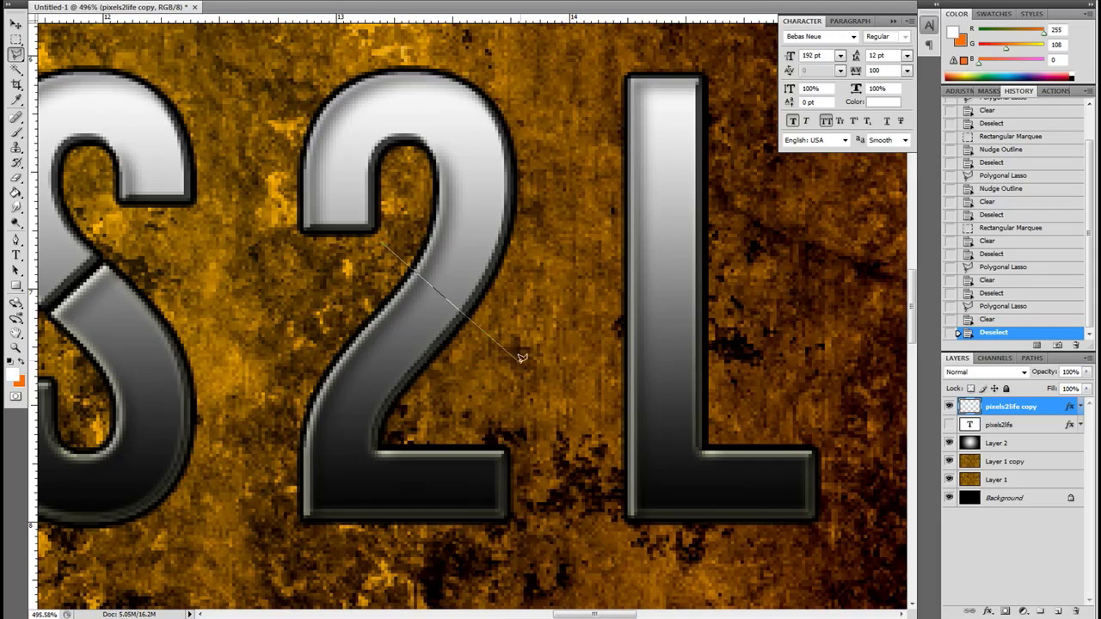
{"action": "left_click", "coordinate": [373, 236]}
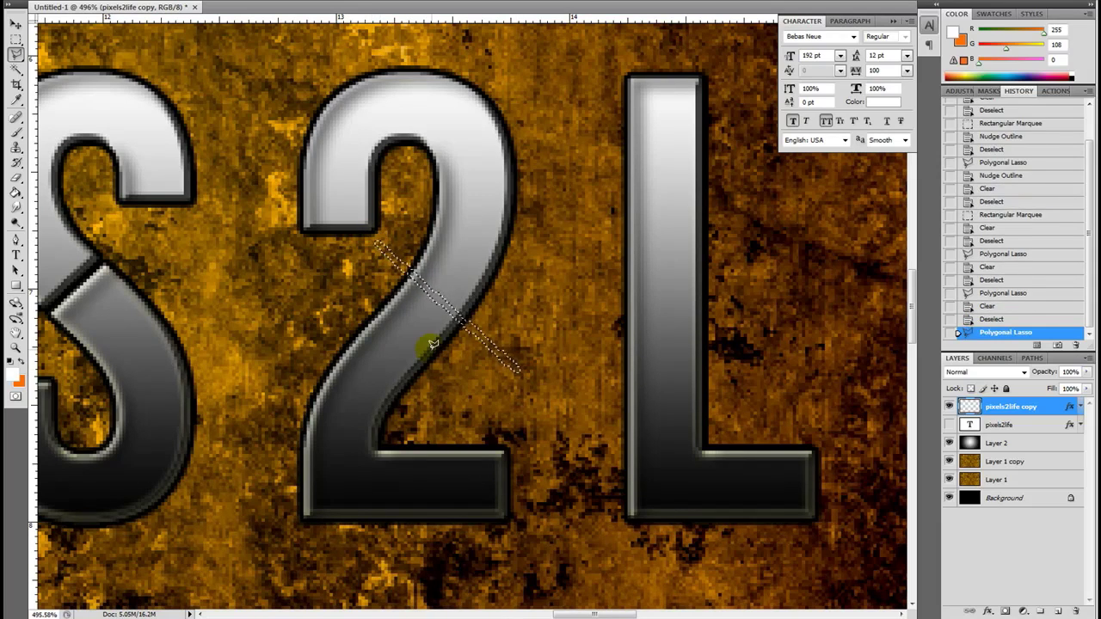
{"action": "key", "text": "Delete"}
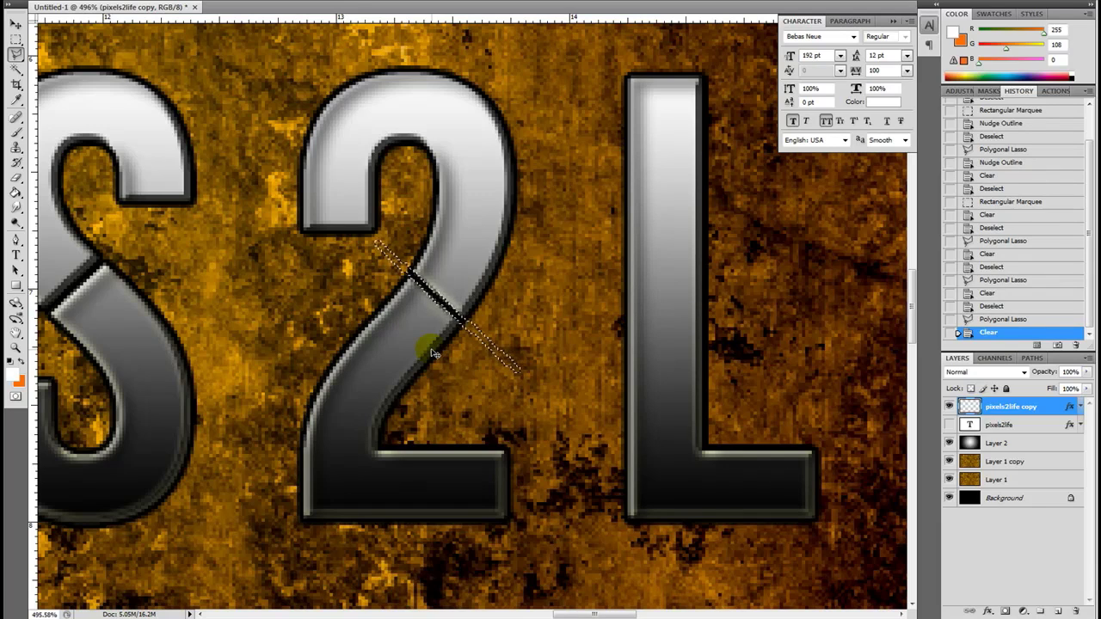
{"action": "key", "text": "ctrl+z"}
{"action": "key", "text": "ctrl+d"}
Cut a slightly wider diagonal slit through the middle of the 2 with a Polygonal Lasso selection
{"action": "left_click", "coordinate": [510, 362]}
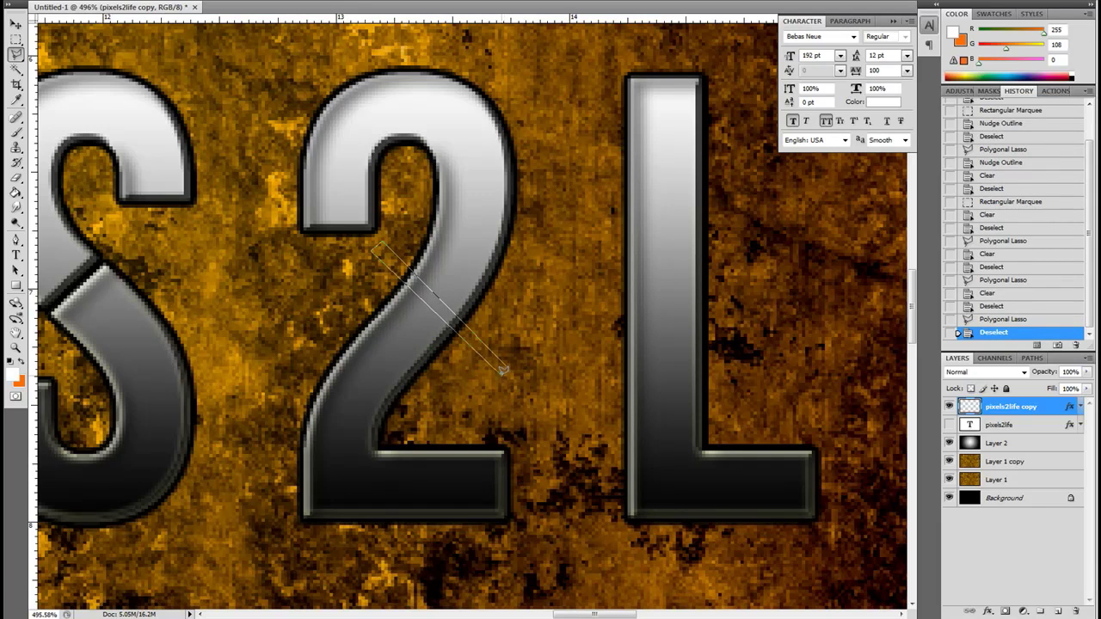
{"action": "left_click", "coordinate": [509, 372]}
{"action": "key", "text": "Delete"}
{"action": "key", "text": "ctrl+d"}
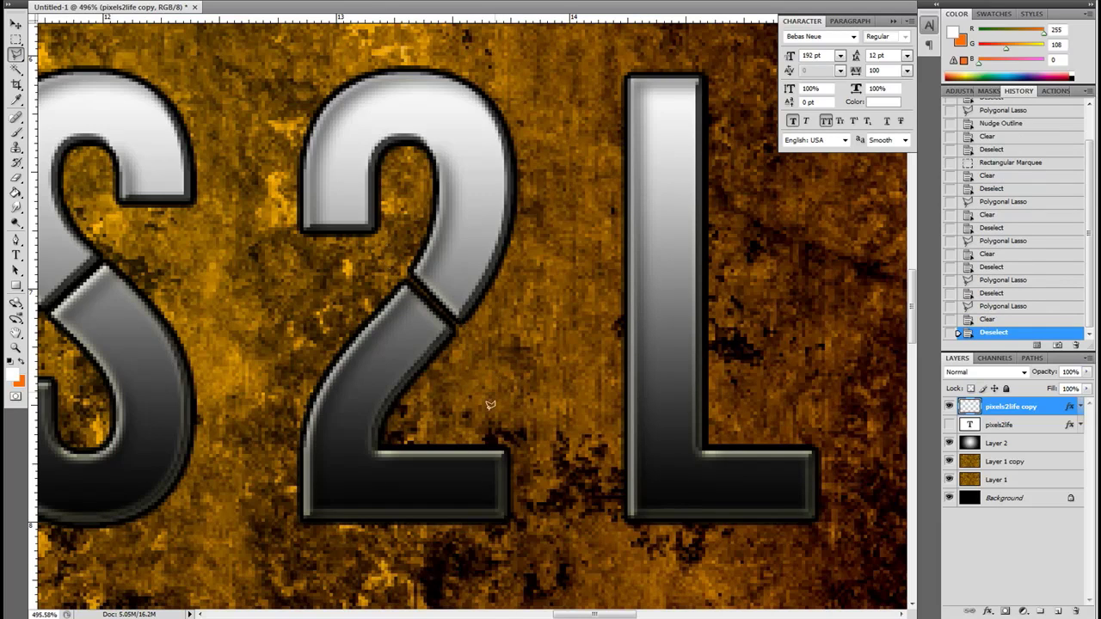
Cut a thin diagonal slit rising to the right across the stem of the second L with a Polygonal Lasso selection
{"action": "left_click_drag", "start_coordinate": [568, 616], "coordinate": [581, 616]}
{"action": "left_click", "coordinate": [607, 200]}
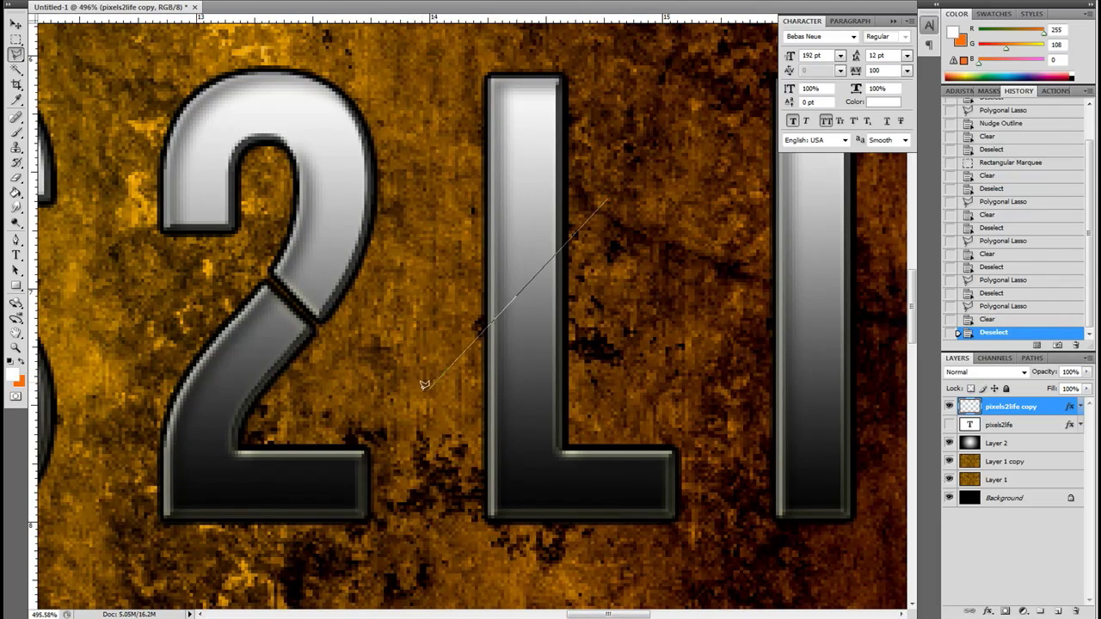
{"action": "left_click", "coordinate": [611, 193]}
{"action": "key", "text": "Delete"}
{"action": "key", "text": "ctrl+d"}
Cut a thin diagonal slit sloping down to the right across the second I with a Polygonal Lasso selection
{"action": "left_click_drag", "start_coordinate": [578, 614], "coordinate": [601, 614]}
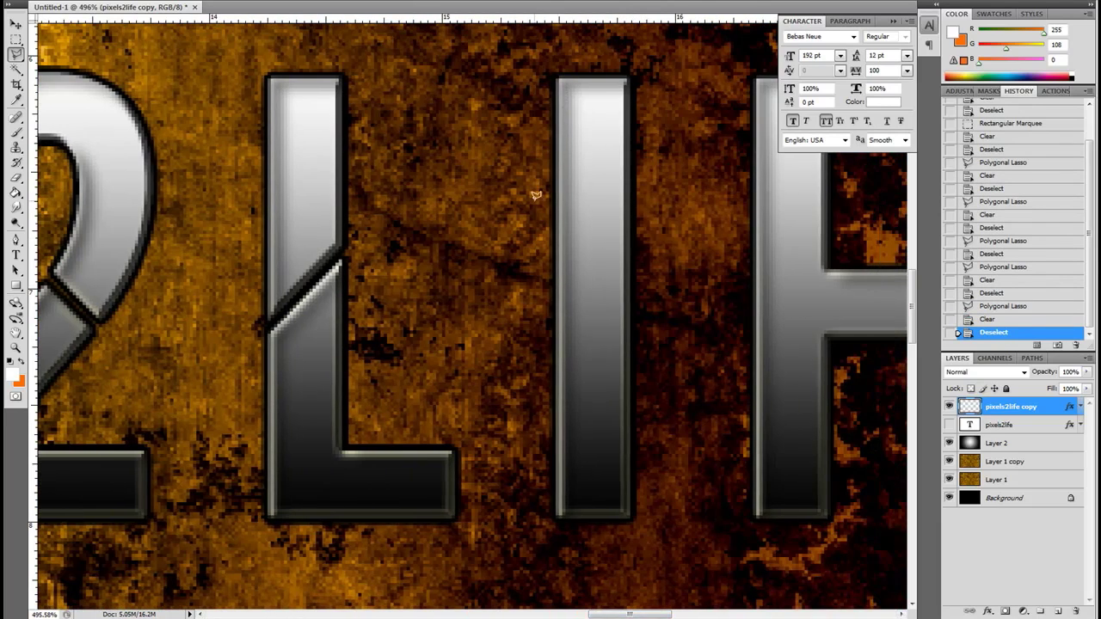
{"action": "left_click", "coordinate": [703, 398]}
{"action": "left_click", "coordinate": [532, 199]}
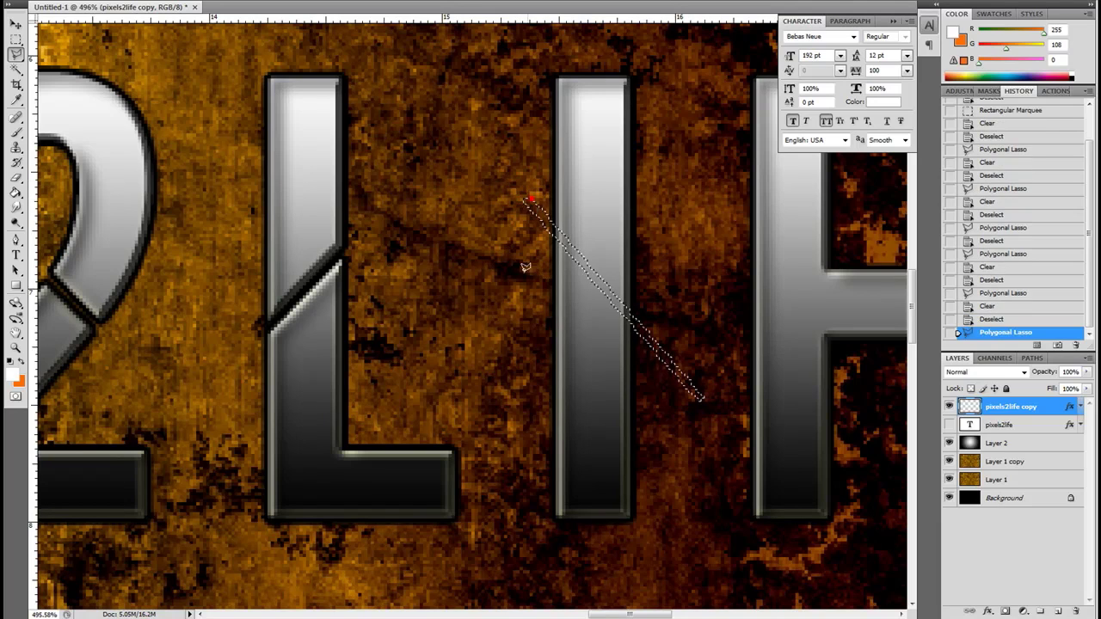
{"action": "key", "text": "Delete"}
{"action": "key", "text": "ctrl+d"}
Cut a thin vertical slit through the F, just beside its stem, using a narrow rectangular selection
{"action": "left_click_drag", "start_coordinate": [610, 613], "coordinate": [653, 615]}
{"action": "left_click", "coordinate": [16, 39]}
{"action": "left_click_drag", "start_coordinate": [426, 444], "coordinate": [427, 544]}
{"action": "key", "text": "Right"}
{"action": "key", "text": "Delete"}
{"action": "key", "text": "ctrl+d"}
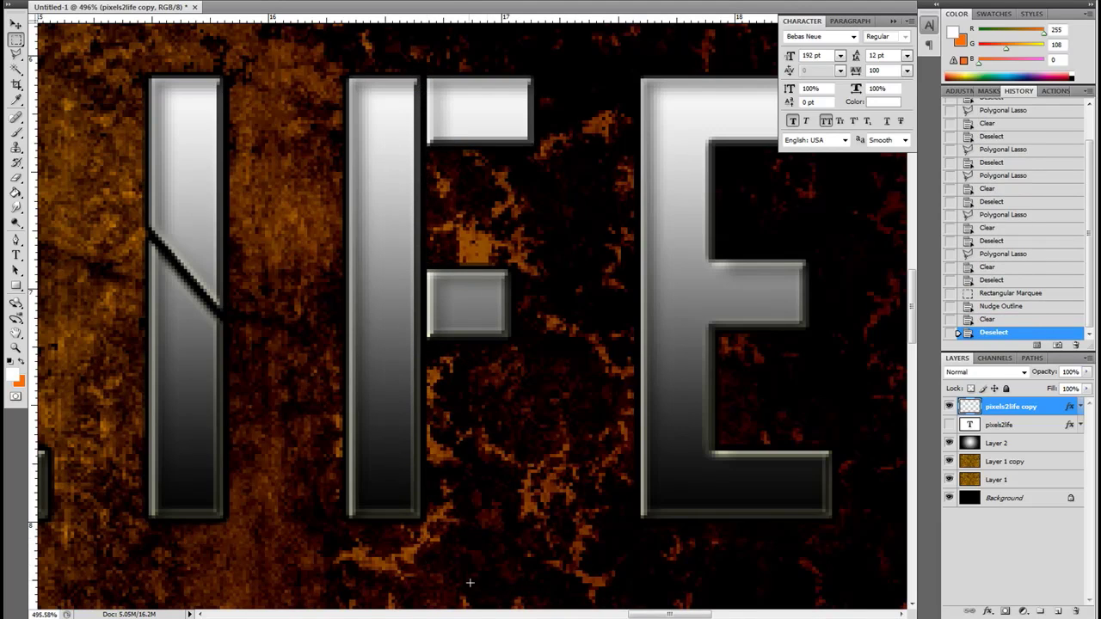
Cut a thin vertical slit through the last E, just beside its stem, using a narrow rectangular selection
{"action": "left_click_drag", "start_coordinate": [644, 616], "coordinate": [665, 616]}
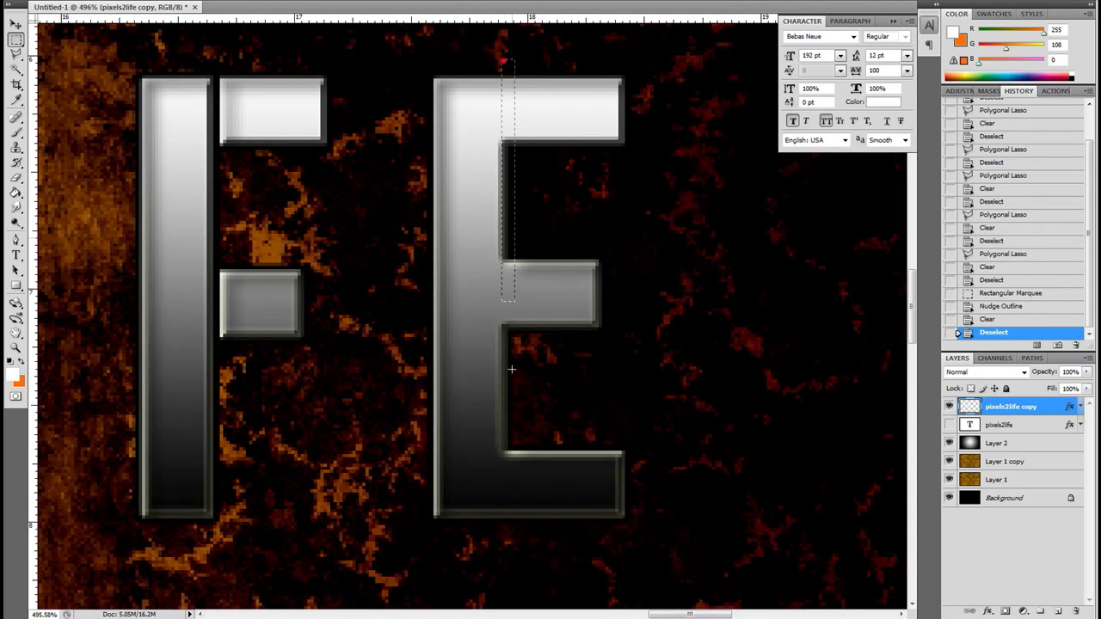
{"action": "left_click_drag", "start_coordinate": [506, 575], "coordinate": [506, 575]}
{"action": "key", "text": "Right"}
{"action": "key", "text": "Delete"}
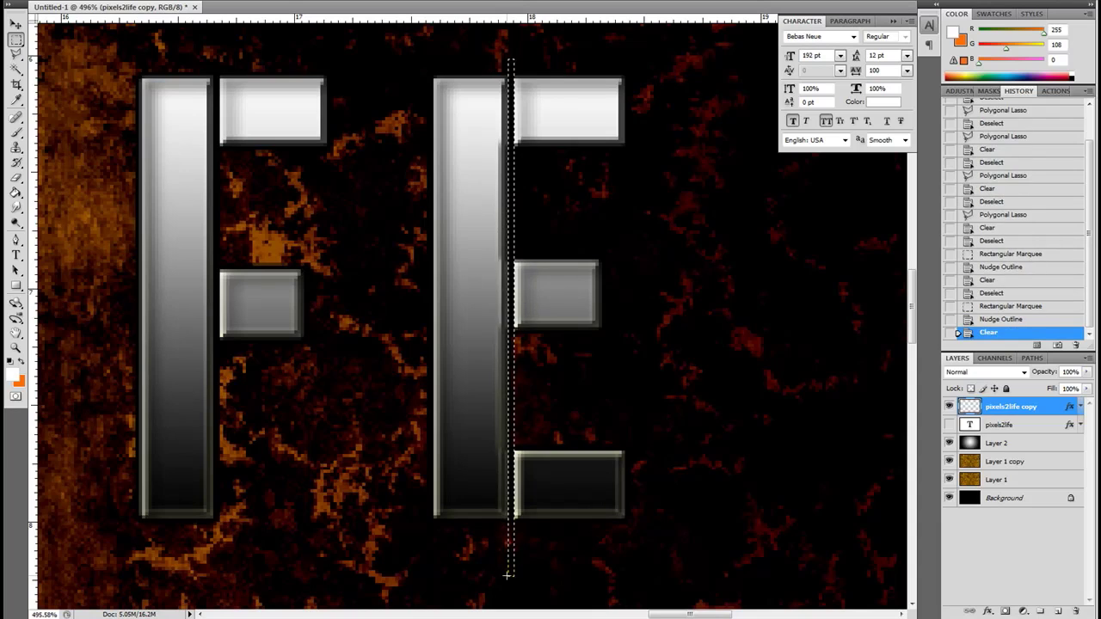
{"action": "key", "text": "ctrl+d"}
Add a new layer above the sliced text and make a rectangular selection around 2LIFE, viewed at 100%
{"action": "left_click", "coordinate": [17, 347]}
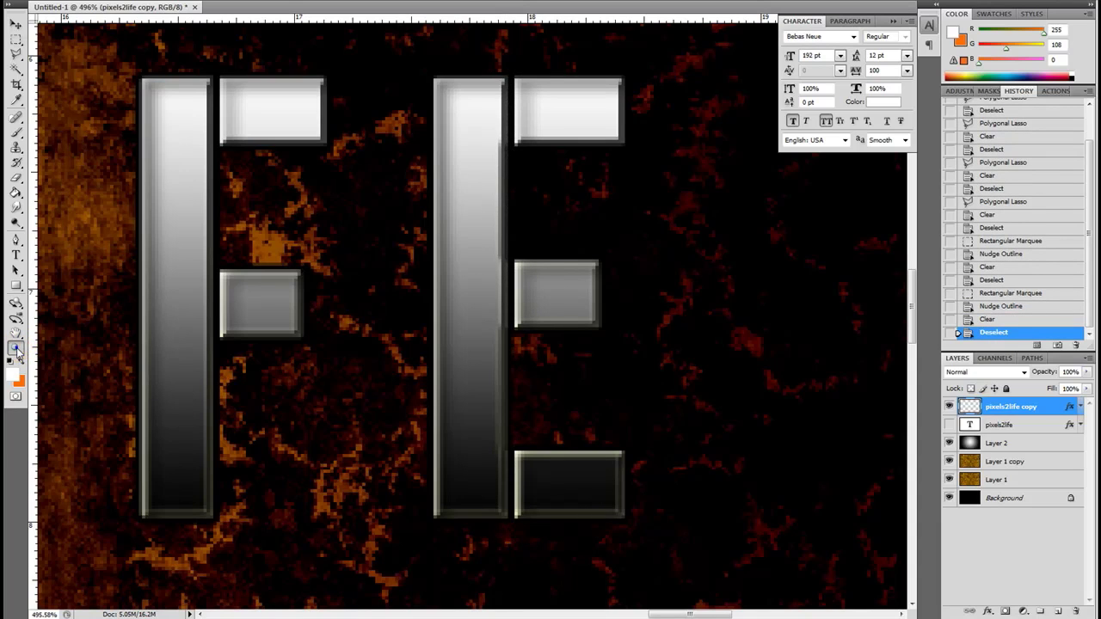
{"action": "right_click", "coordinate": [315, 346]}
{"action": "left_click", "coordinate": [348, 372]}
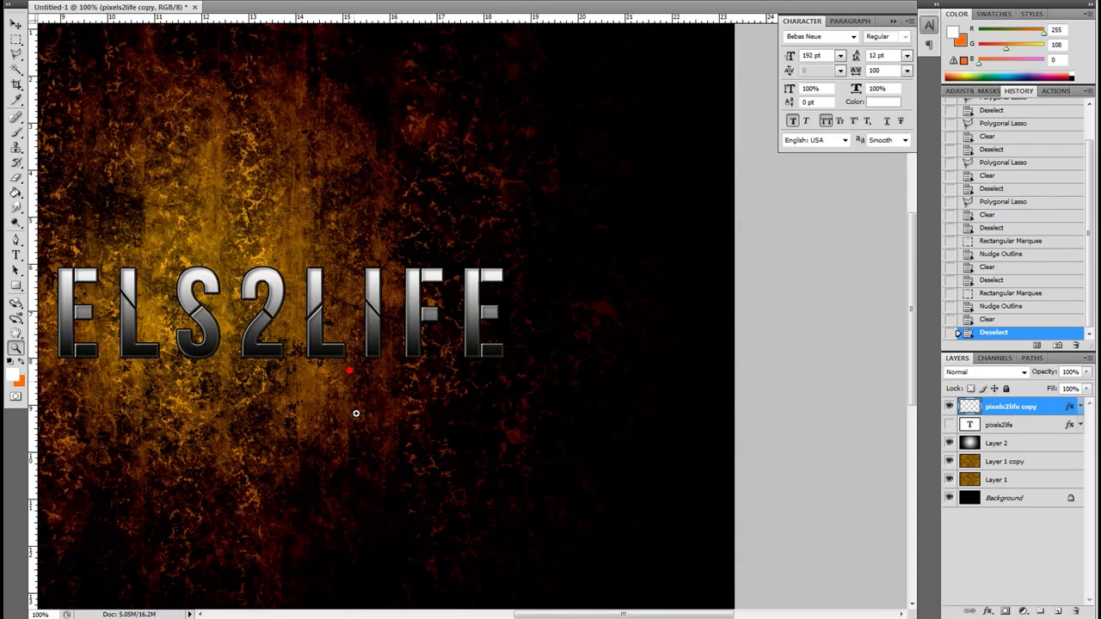
{"action": "left_click_drag", "start_coordinate": [594, 616], "coordinate": [530, 612]}
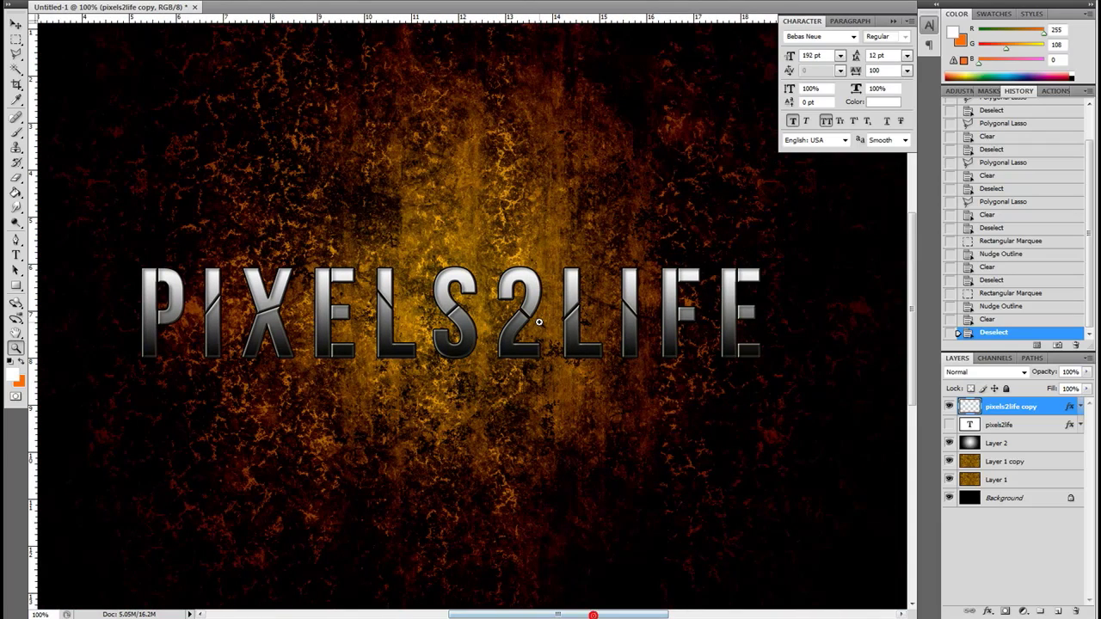
{"action": "scroll", "coordinate": [507, 327], "scroll_direction": "down", "scroll_amount": 1}
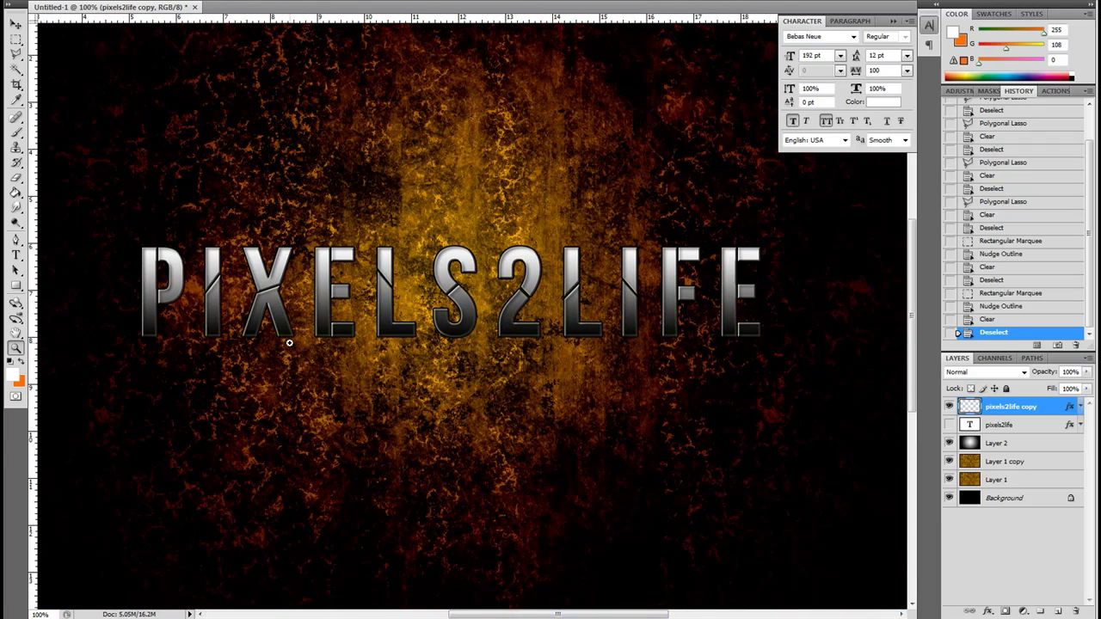
{"action": "left_click", "coordinate": [1058, 611]}
{"action": "left_click", "coordinate": [17, 40]}
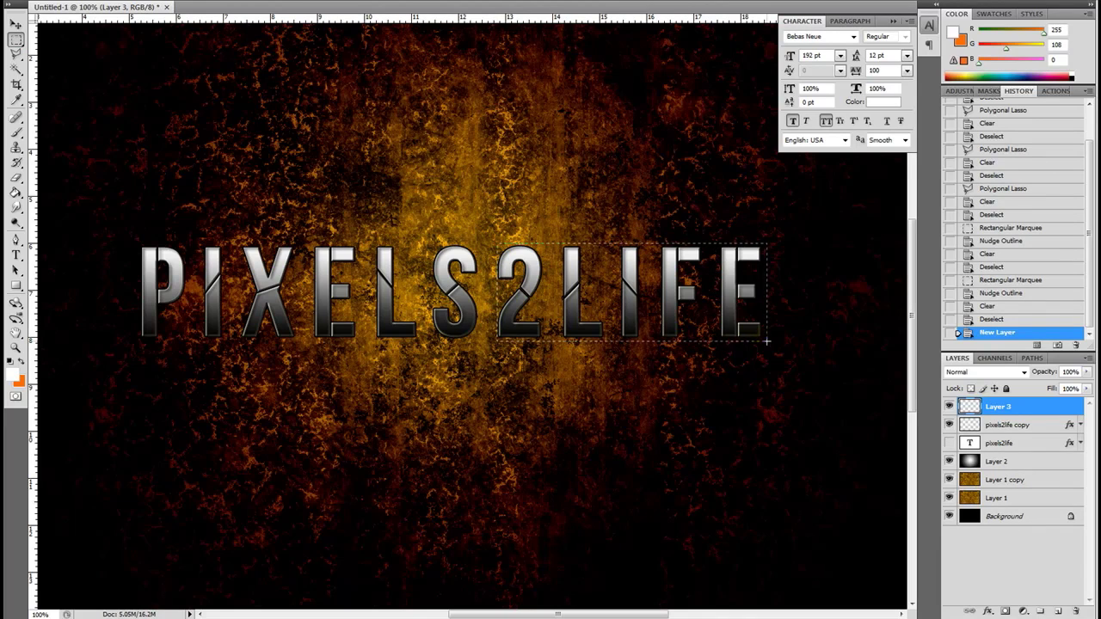
{"action": "left_click_drag", "start_coordinate": [766, 342], "coordinate": [766, 342]}
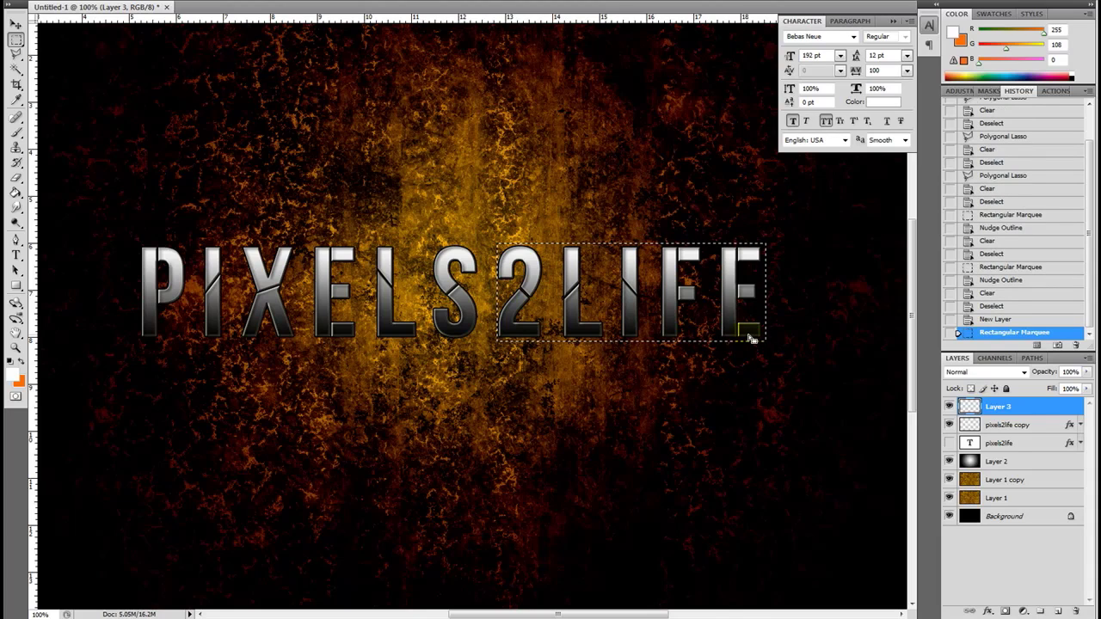
Fill the selected rectangle with orange, deselect it, and set the new layer's blend mode to Overlay
{"action": "left_click", "coordinate": [24, 366]}
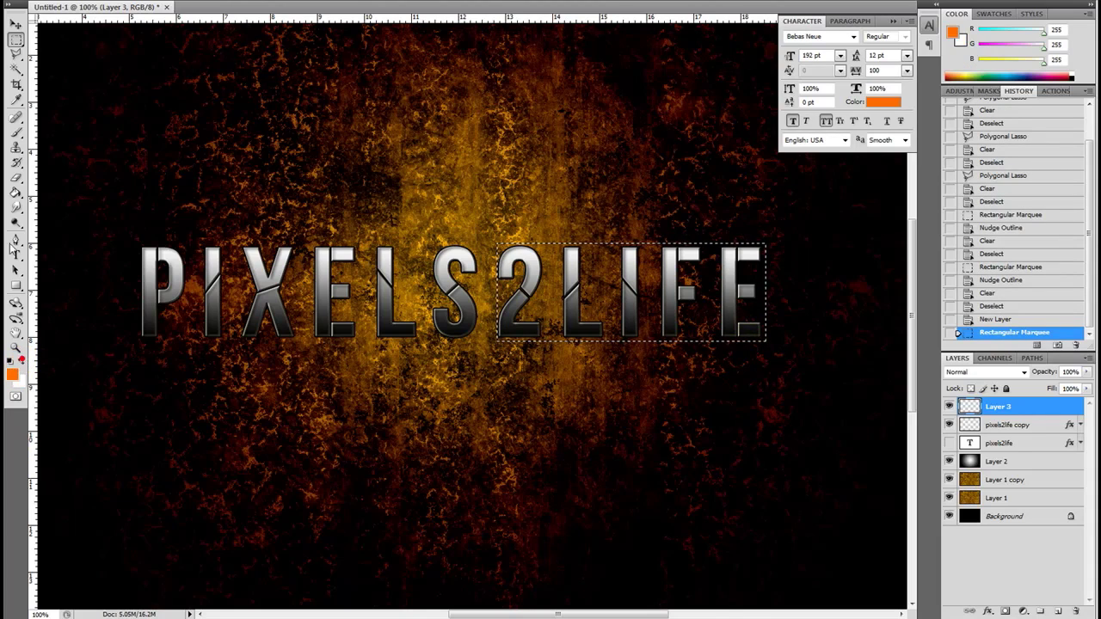
{"action": "left_click", "coordinate": [15, 182]}
{"action": "left_click", "coordinate": [626, 284]}
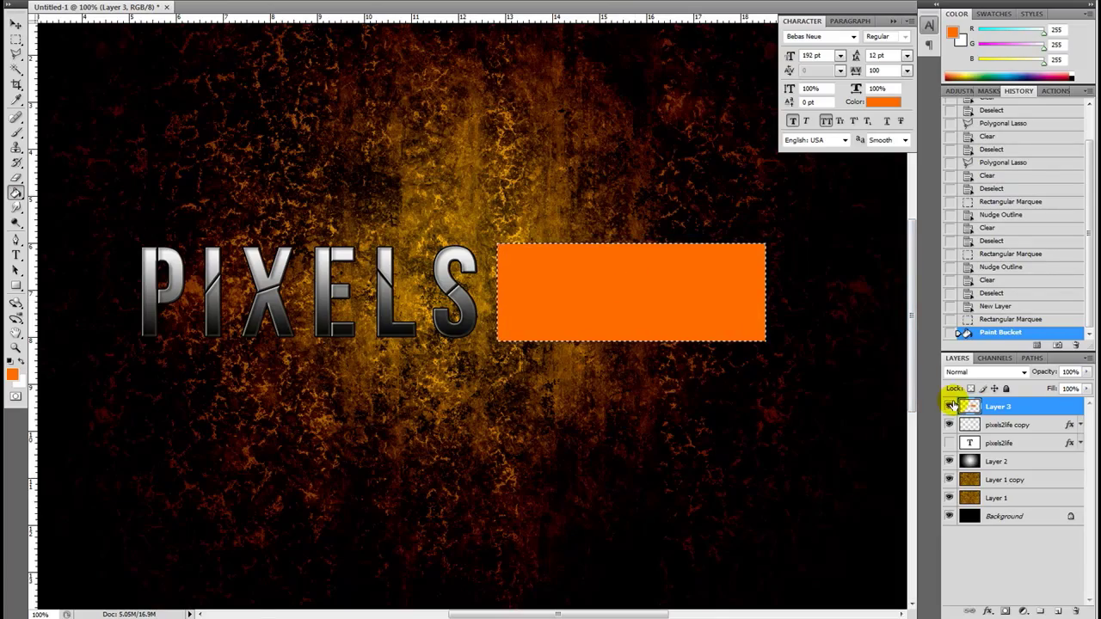
{"action": "key", "text": "ctrl+d"}
{"action": "left_click", "coordinate": [988, 372]}
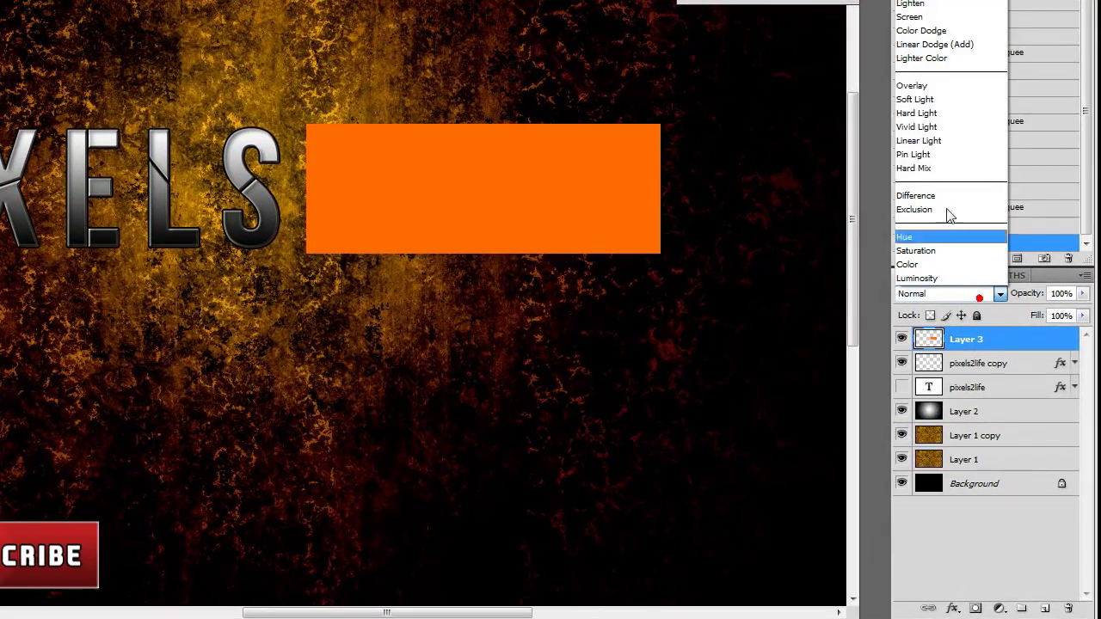
{"action": "left_click", "coordinate": [936, 85]}
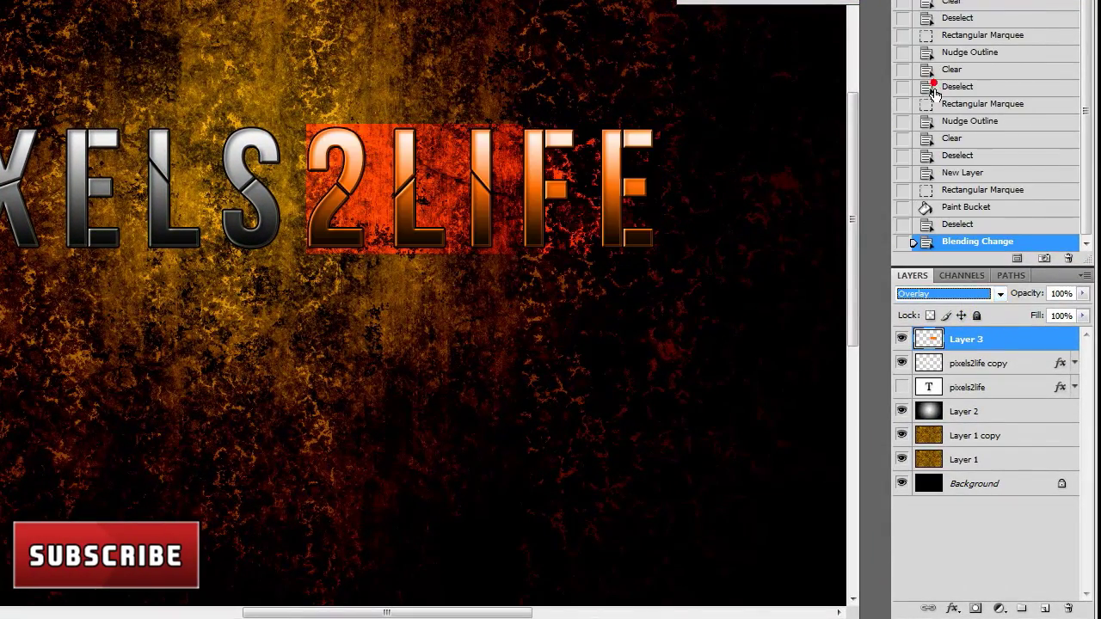
Load the sliced text layer's transparency as a selection, invert it, and clear the orange outside the letters on Layer 3
{"action": "left_click", "coordinate": [978, 363]}
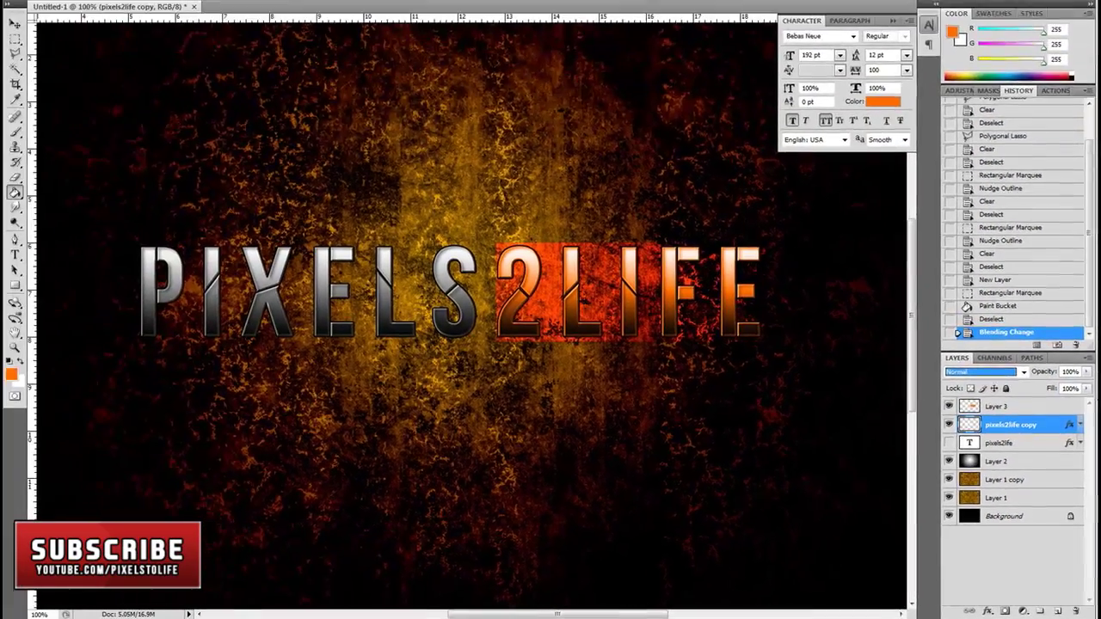
{"action": "left_click", "coordinate": [151, 10]}
{"action": "left_click", "coordinate": [176, 197]}
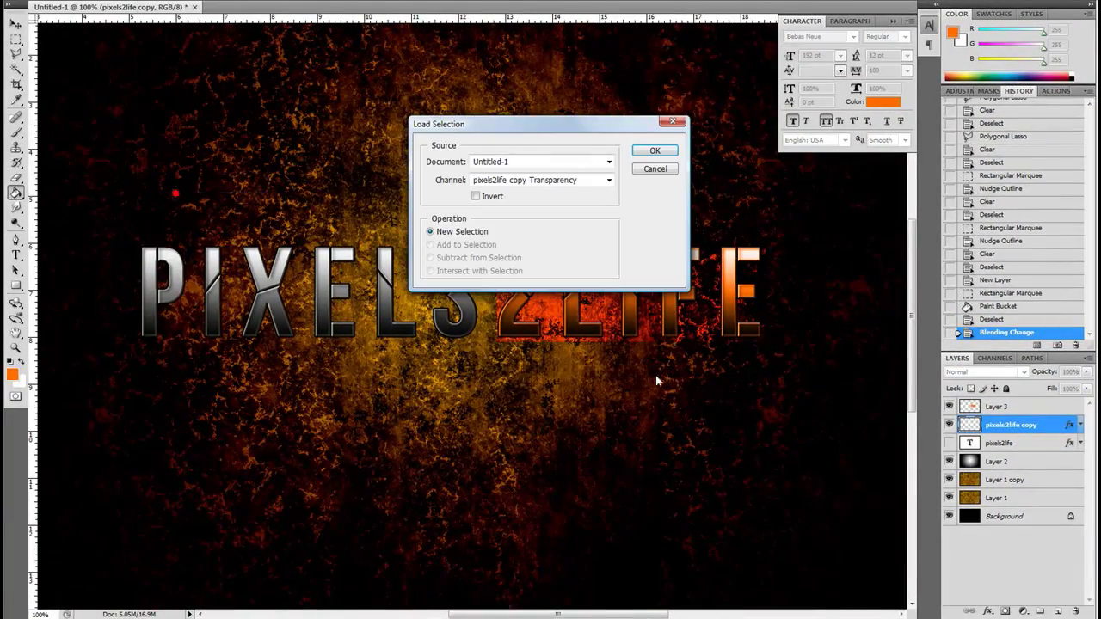
{"action": "left_click", "coordinate": [656, 152]}
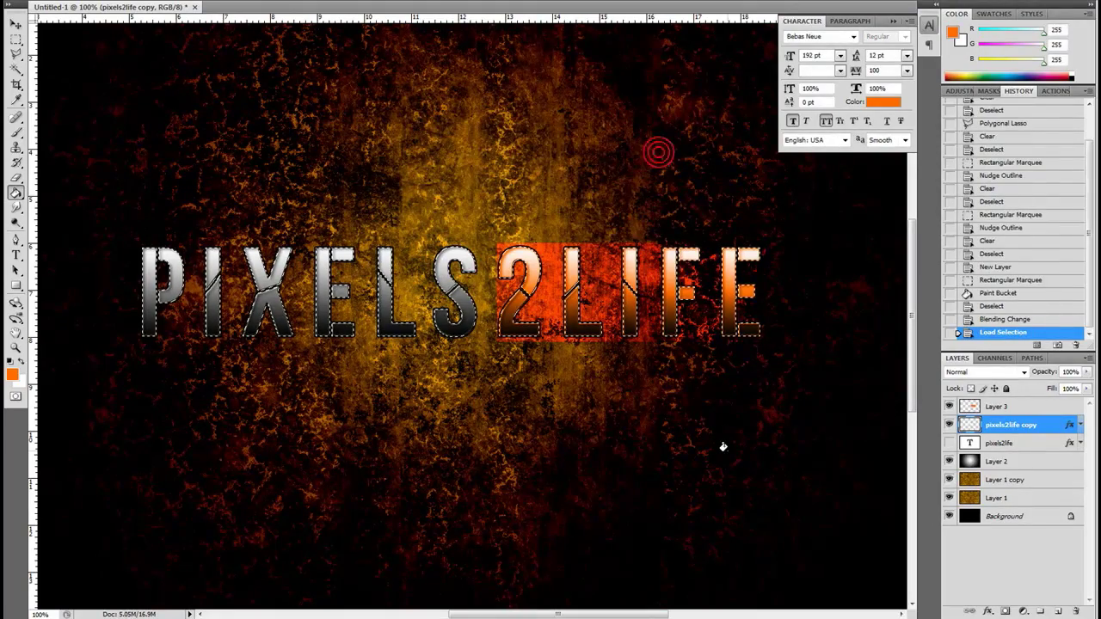
{"action": "key", "text": "ctrl+shift+i"}
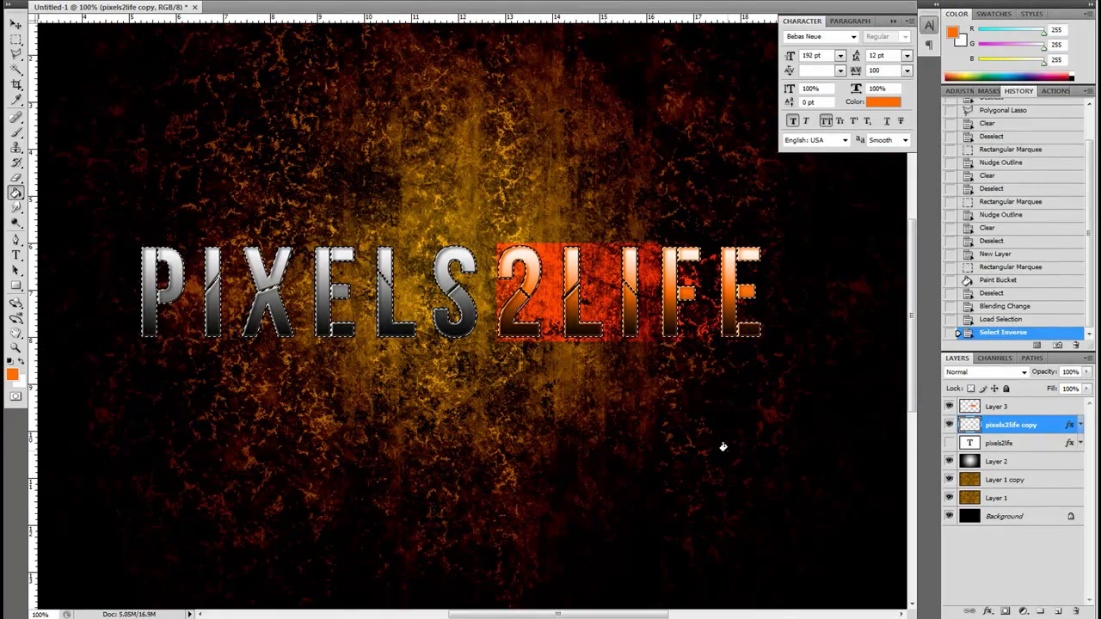
{"action": "left_click", "coordinate": [997, 408]}
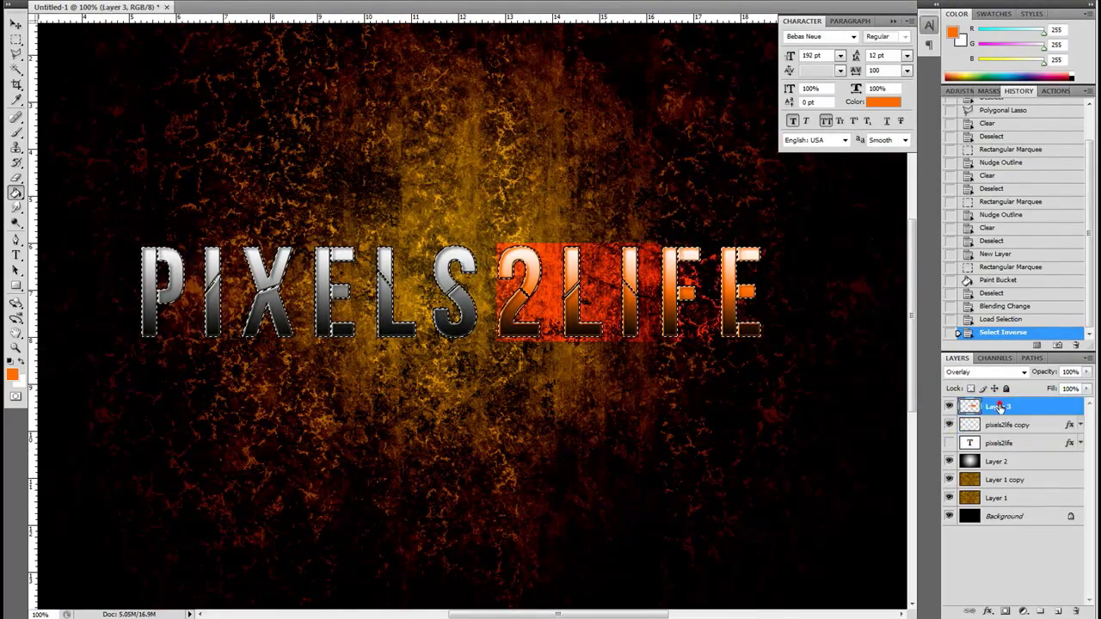
{"action": "key", "text": "Delete"}
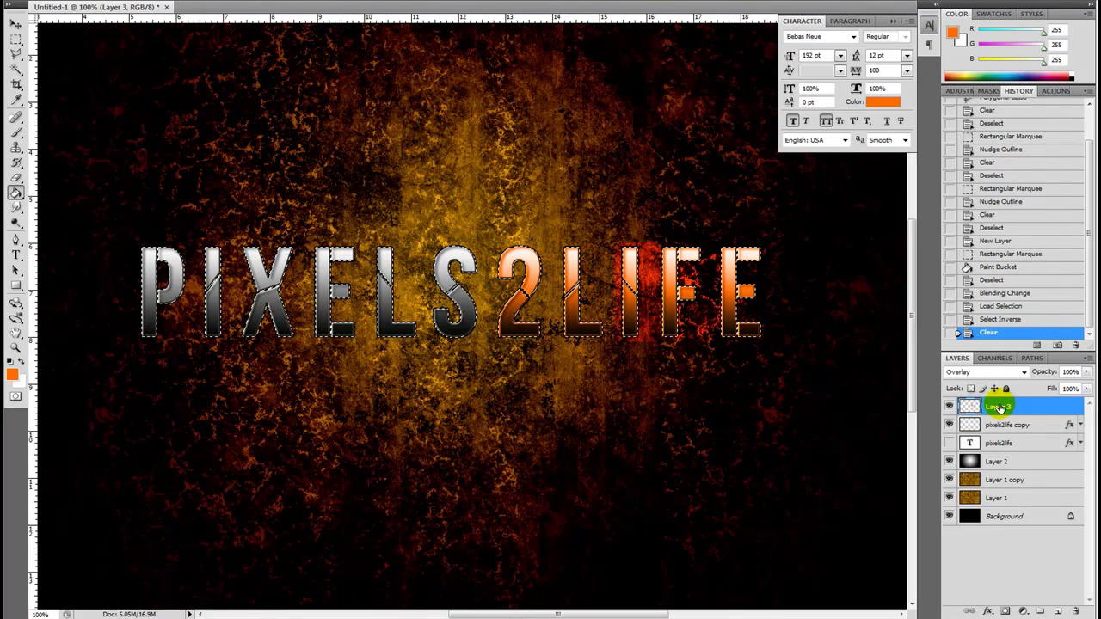
{"action": "key", "text": "ctrl+d"}
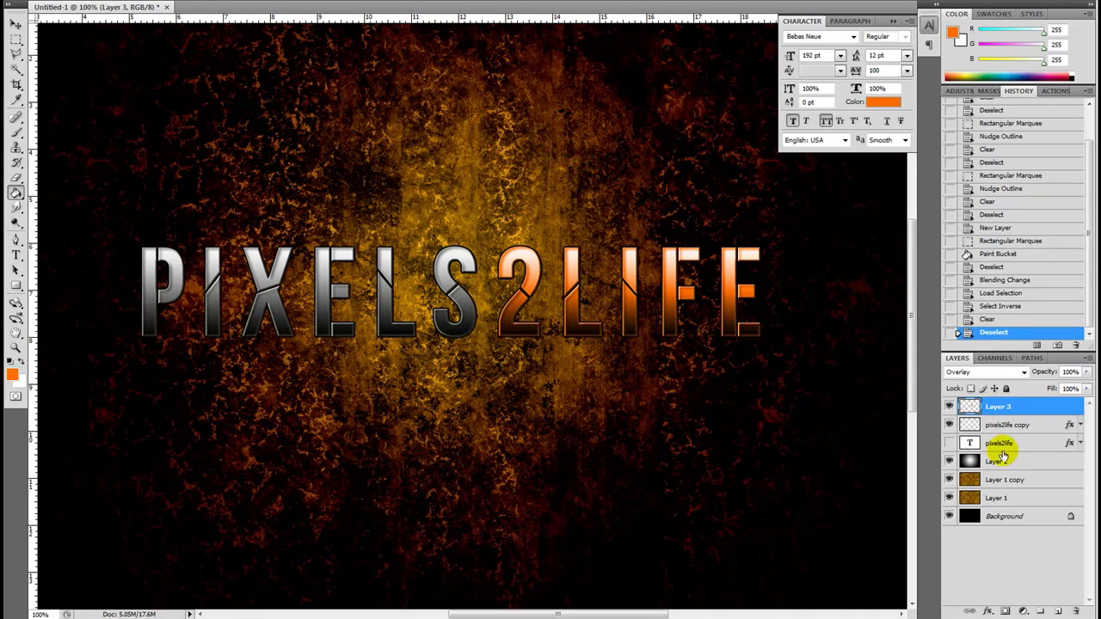
Add a Drop Shadow with 100% opacity and an increased size to the sliced text layer's style
{"action": "left_click", "coordinate": [1080, 424]}
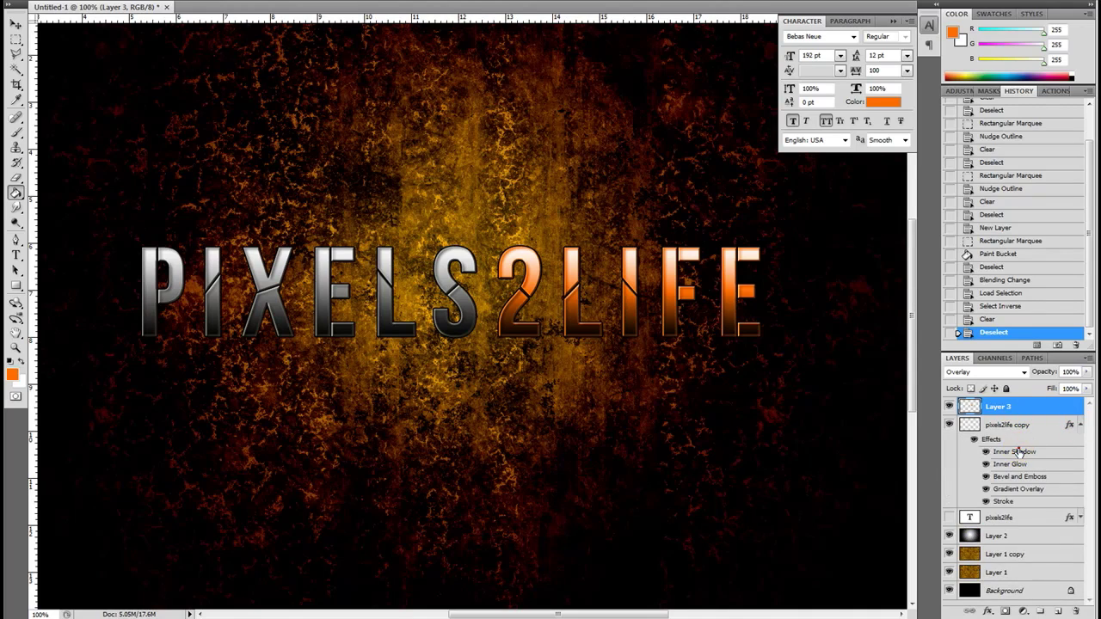
{"action": "double_click", "coordinate": [1017, 451]}
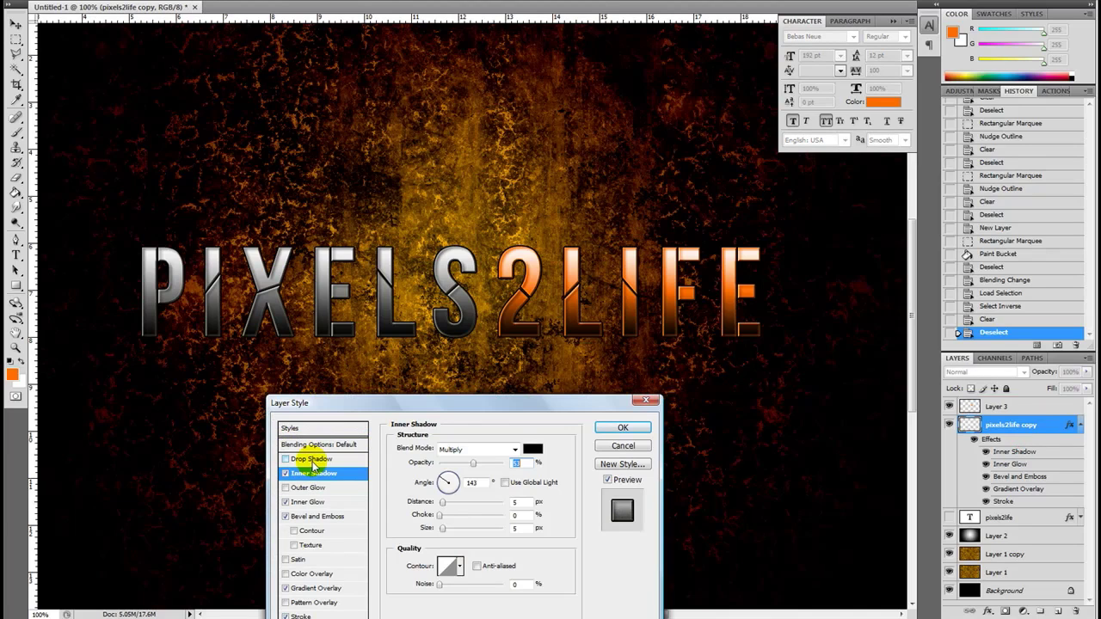
{"action": "left_click", "coordinate": [309, 458]}
{"action": "left_click_drag", "start_coordinate": [488, 465], "coordinate": [506, 464]}
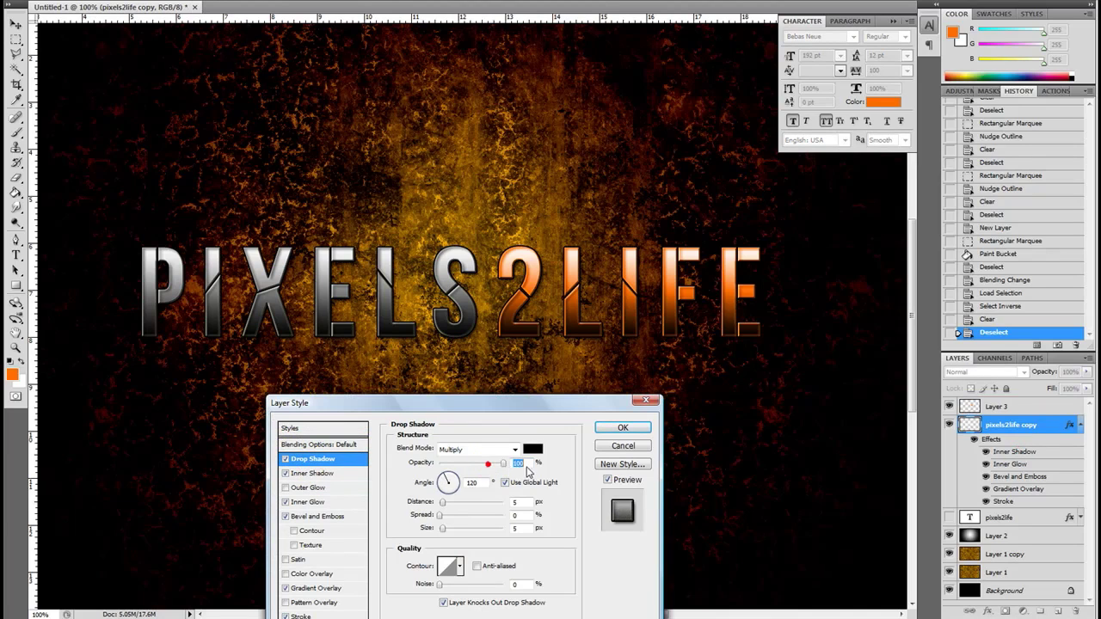
{"action": "left_click_drag", "start_coordinate": [442, 520], "coordinate": [466, 524]}
{"action": "left_click", "coordinate": [628, 429]}
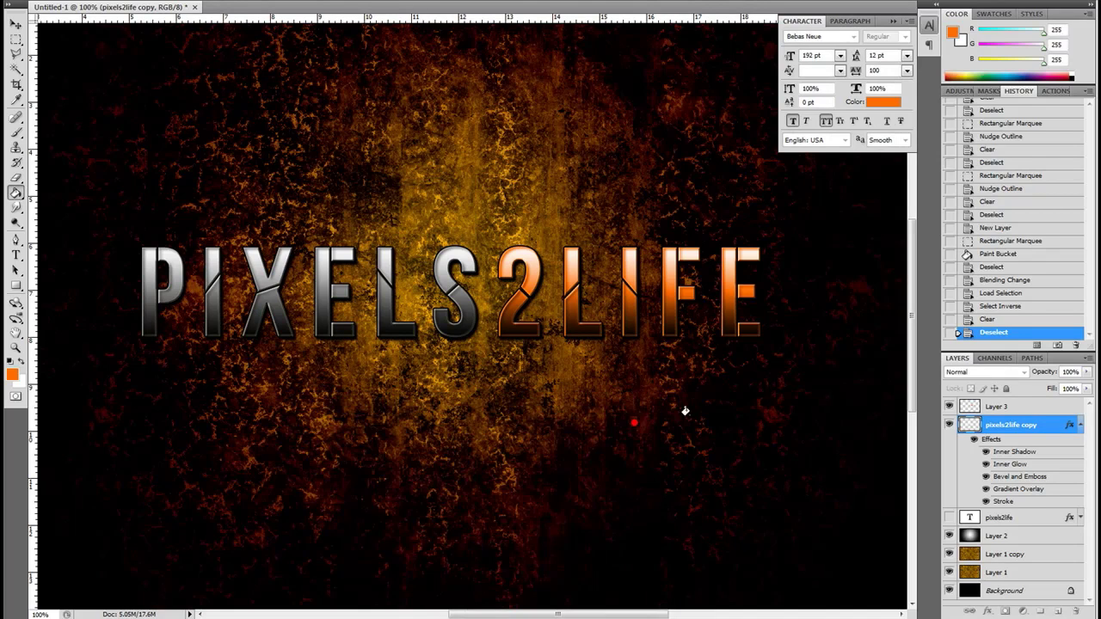